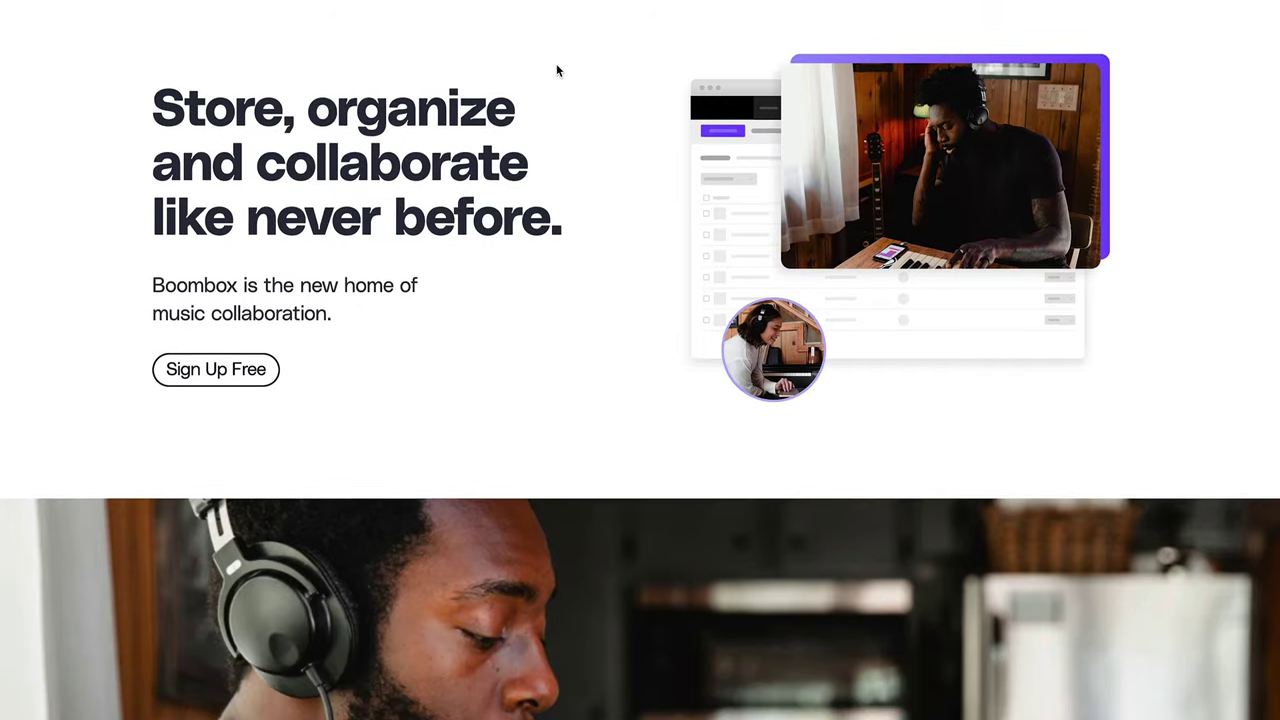
# Scroll the Boombox page down to the 'What is Boombox?' cloud storage and production-notes section
pyautogui.scroll(-4, 557, 70)
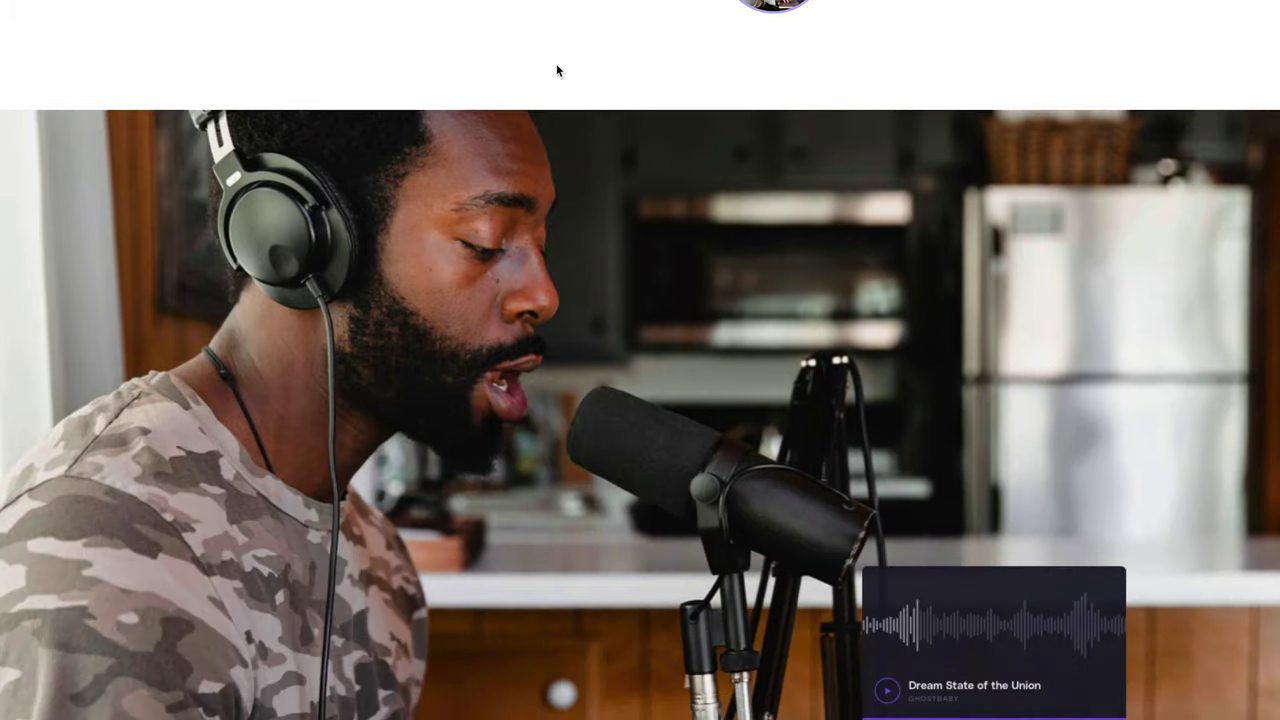
pyautogui.scroll(-8, 557, 70)
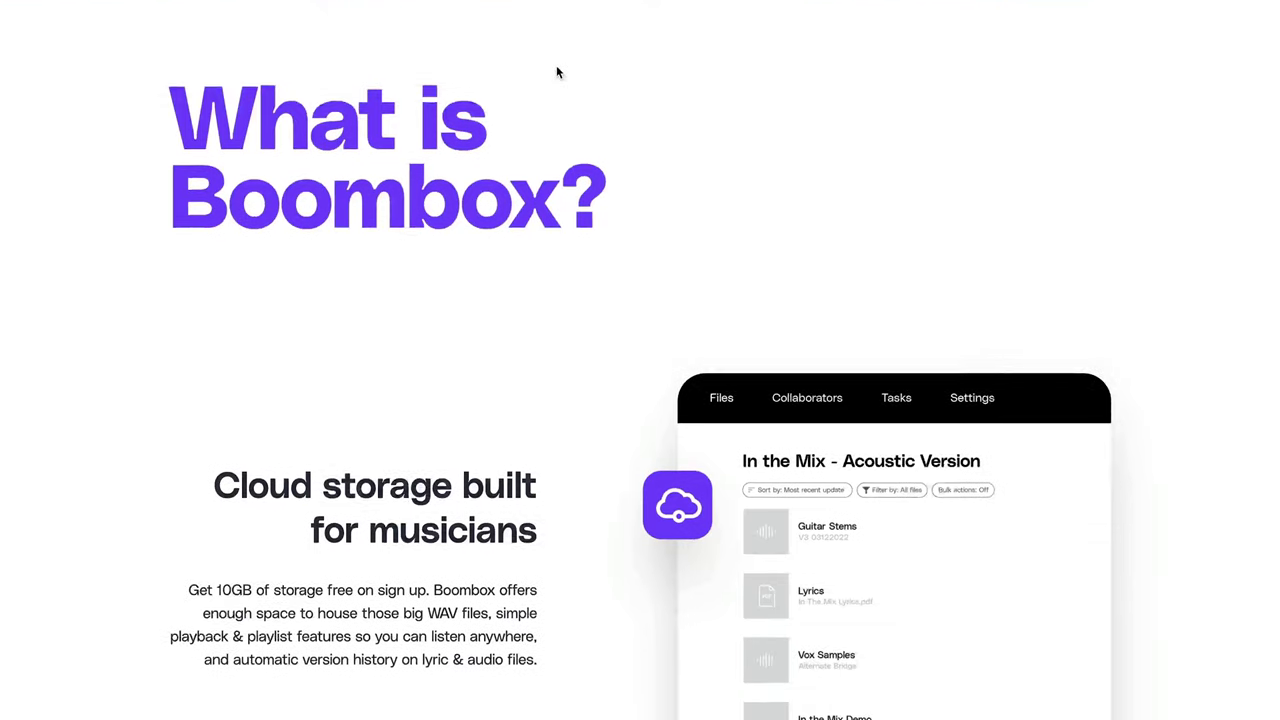
pyautogui.scroll(-2, 557, 72)
pyautogui.scroll(-7, 556, 65)
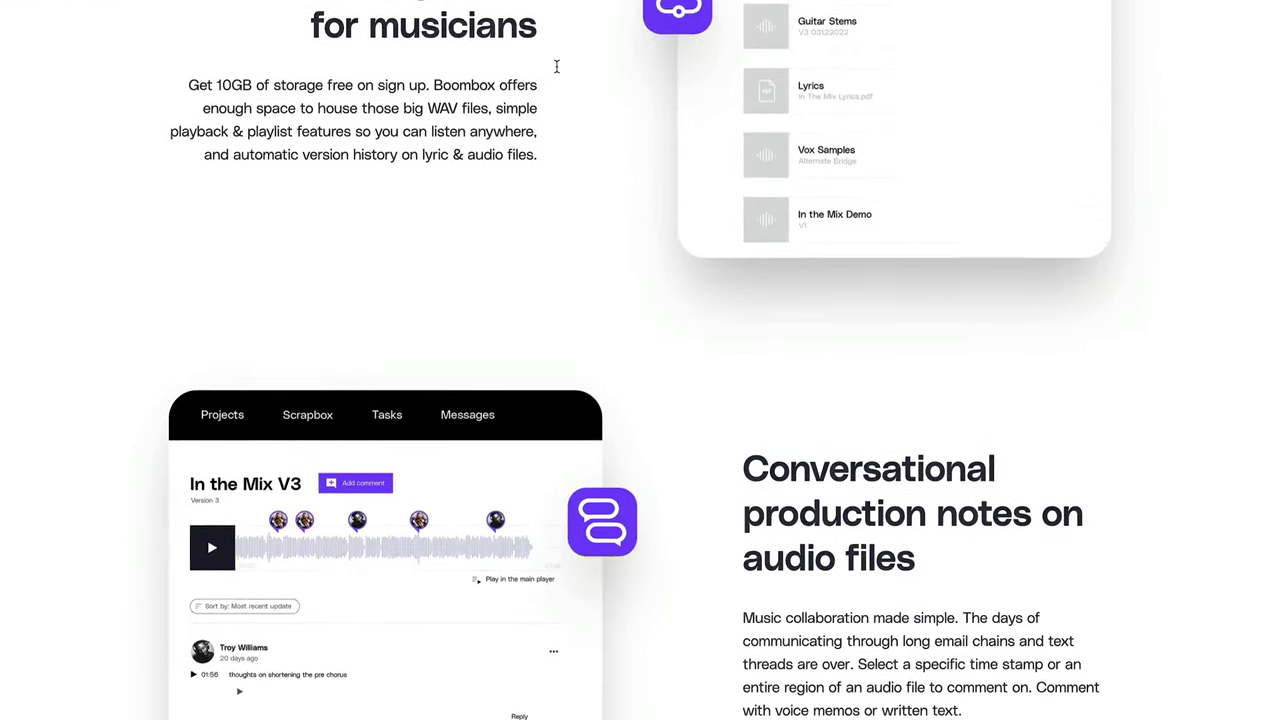
pyautogui.scroll(-6, 557, 72)
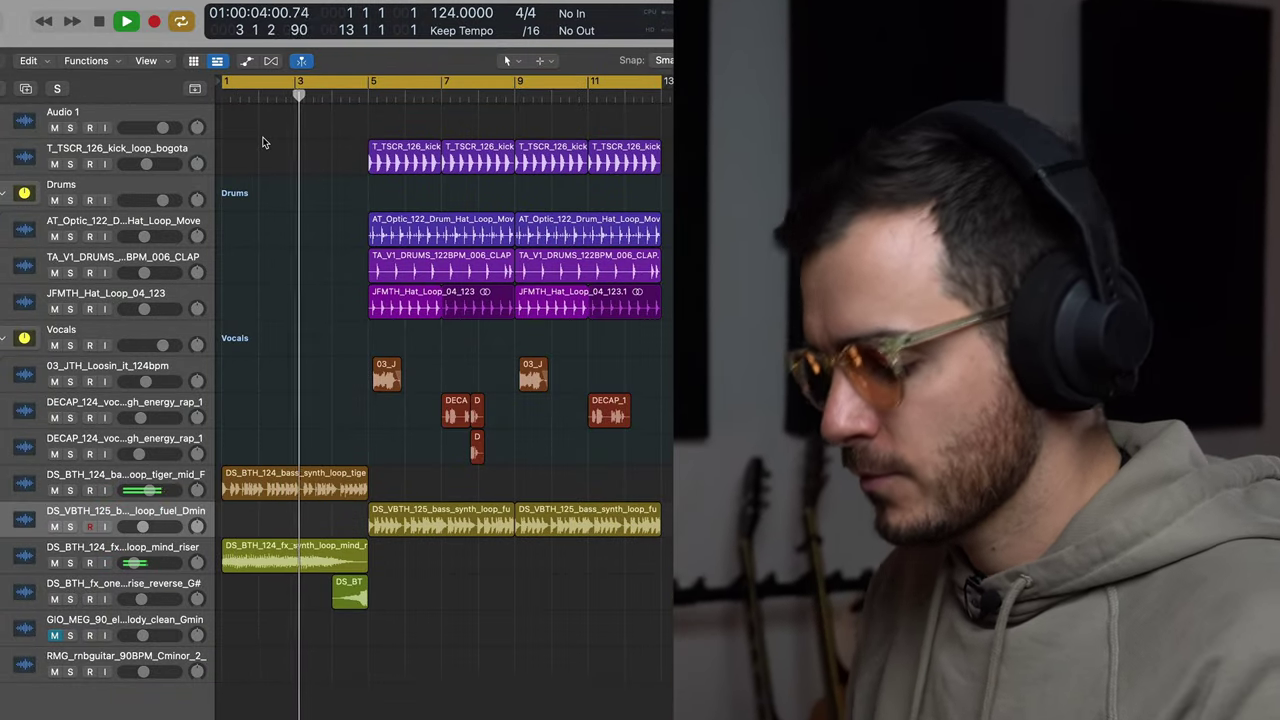
# Turn off Cycle looping in the Logic Pro project with the C key
pyautogui.press('c')
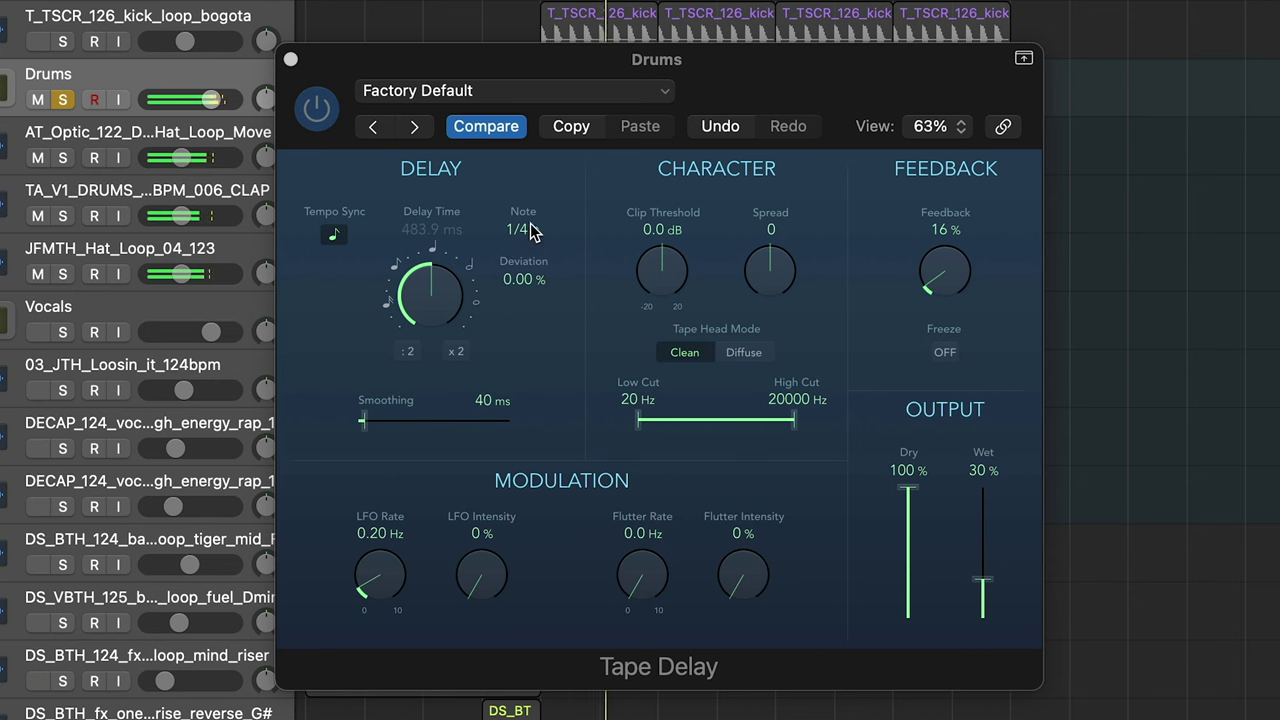
# Set the Drums Tape Delay's note value to 1/8
pyautogui.click(530, 230)
pyautogui.click(532, 163)
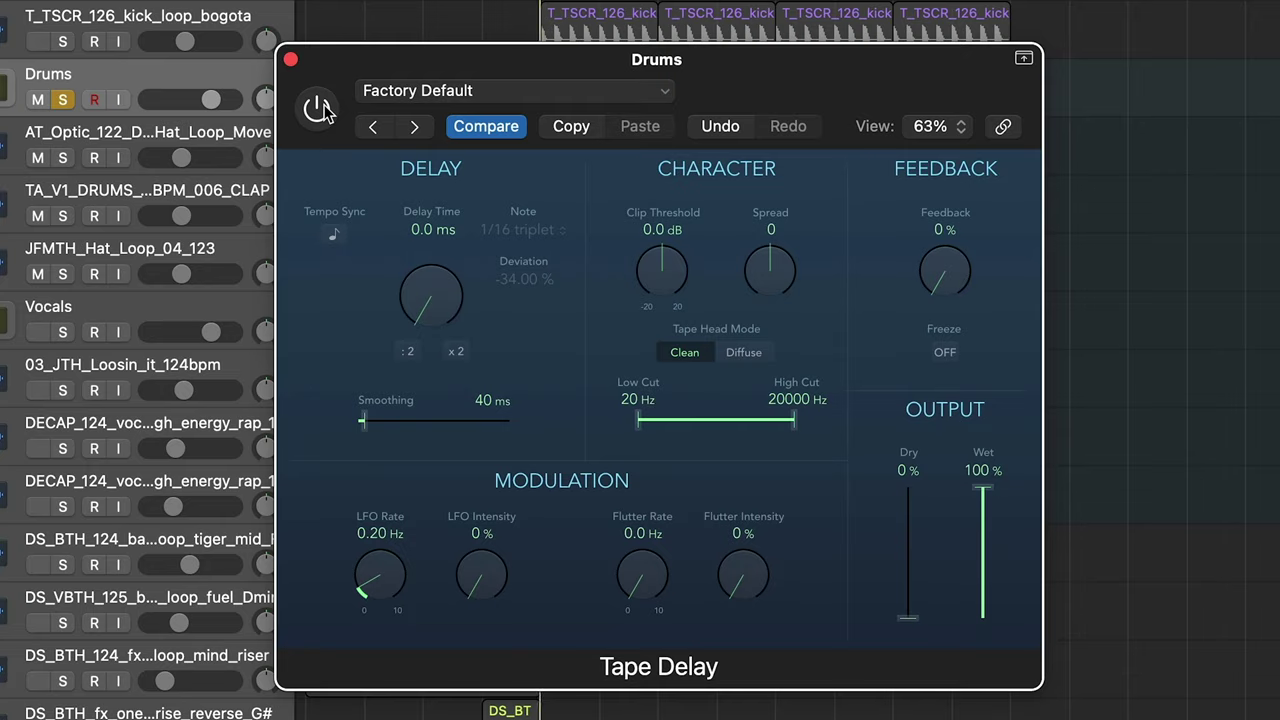
# Re-enable the Drums Tape Delay, switch it to Diffuse, then bypass it again
pyautogui.click(320, 108)
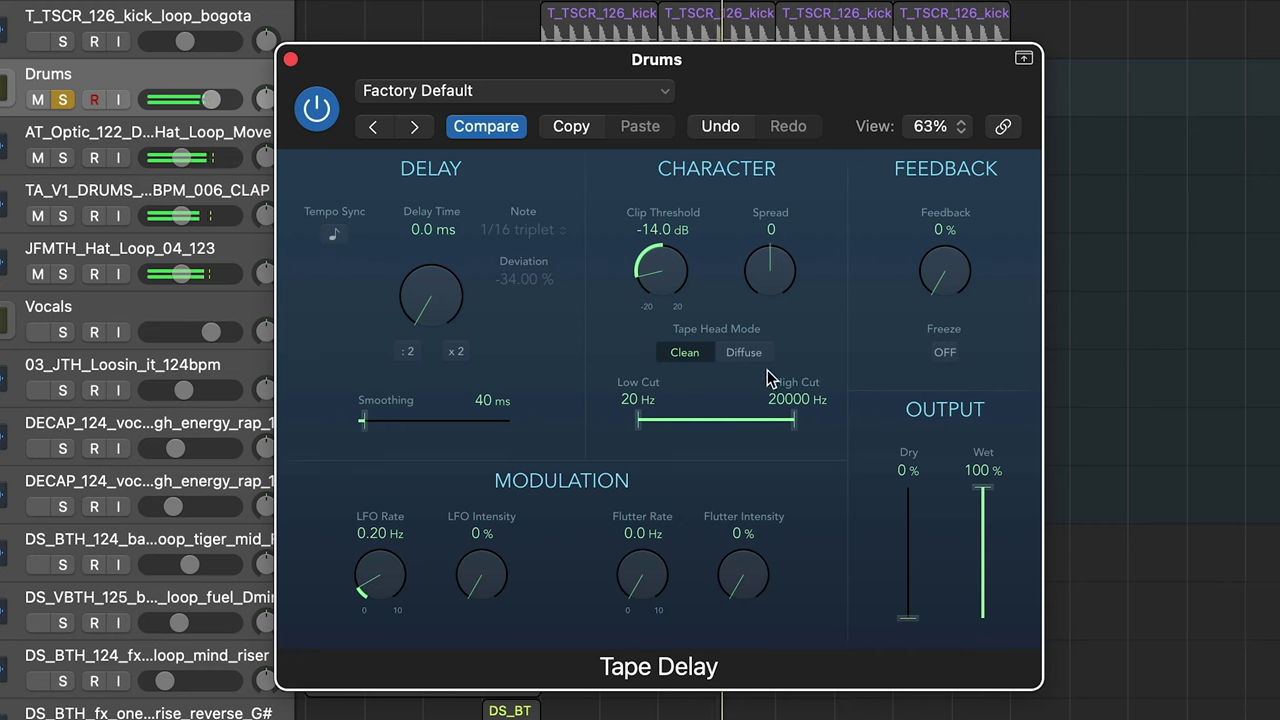
pyautogui.click(745, 353)
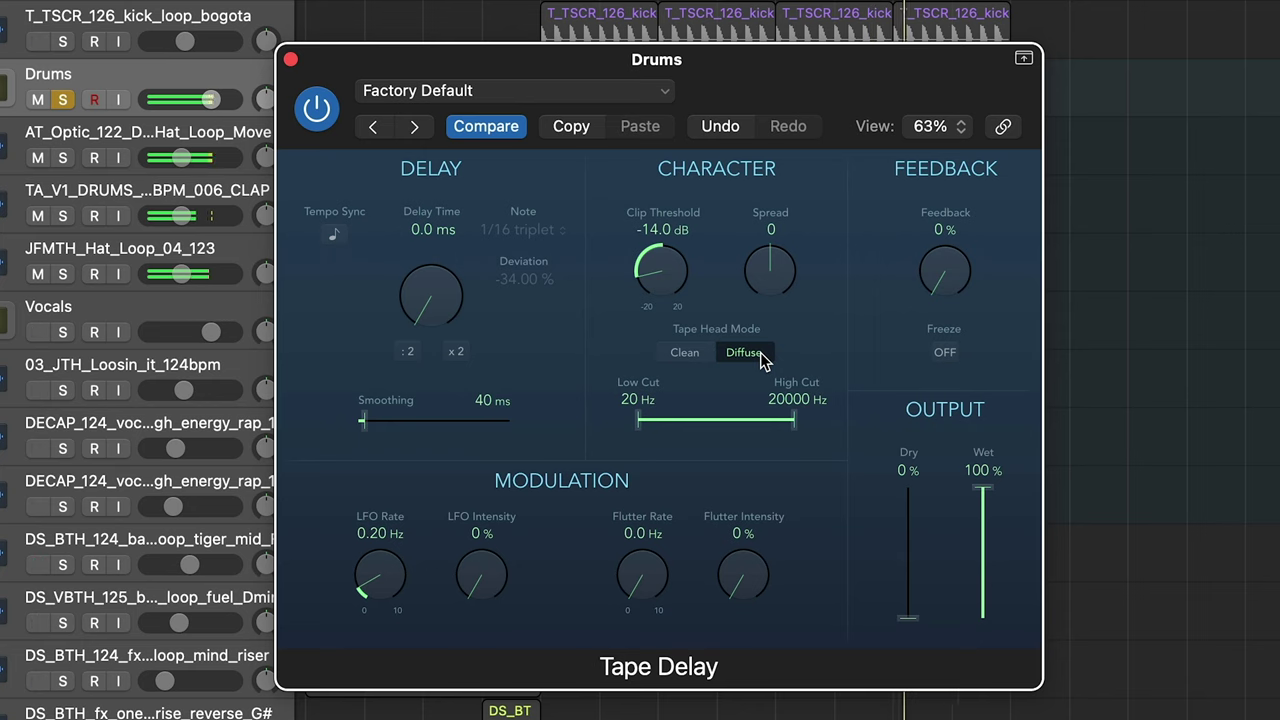
pyautogui.click(316, 110)
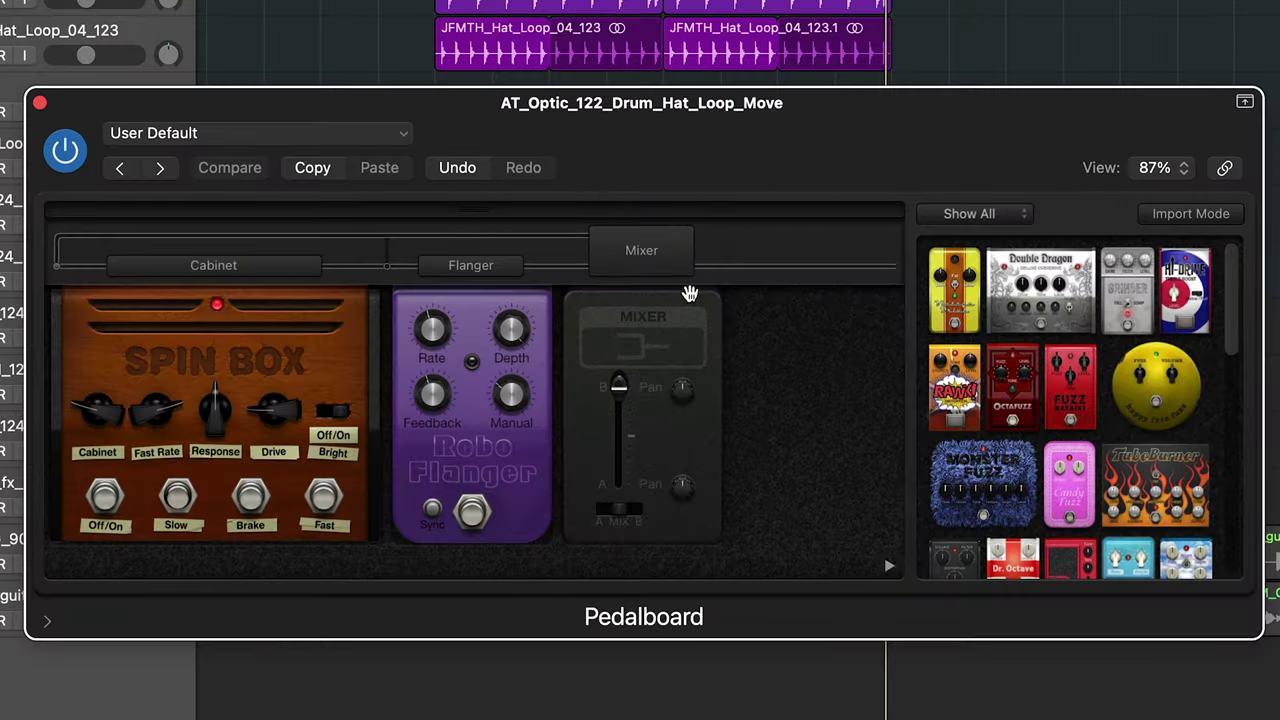
# Set the hat loop Pedalboard Mixer's A/B blend fader to about 50%
pyautogui.moveTo(630, 390); pyautogui.dragTo(620, 438)
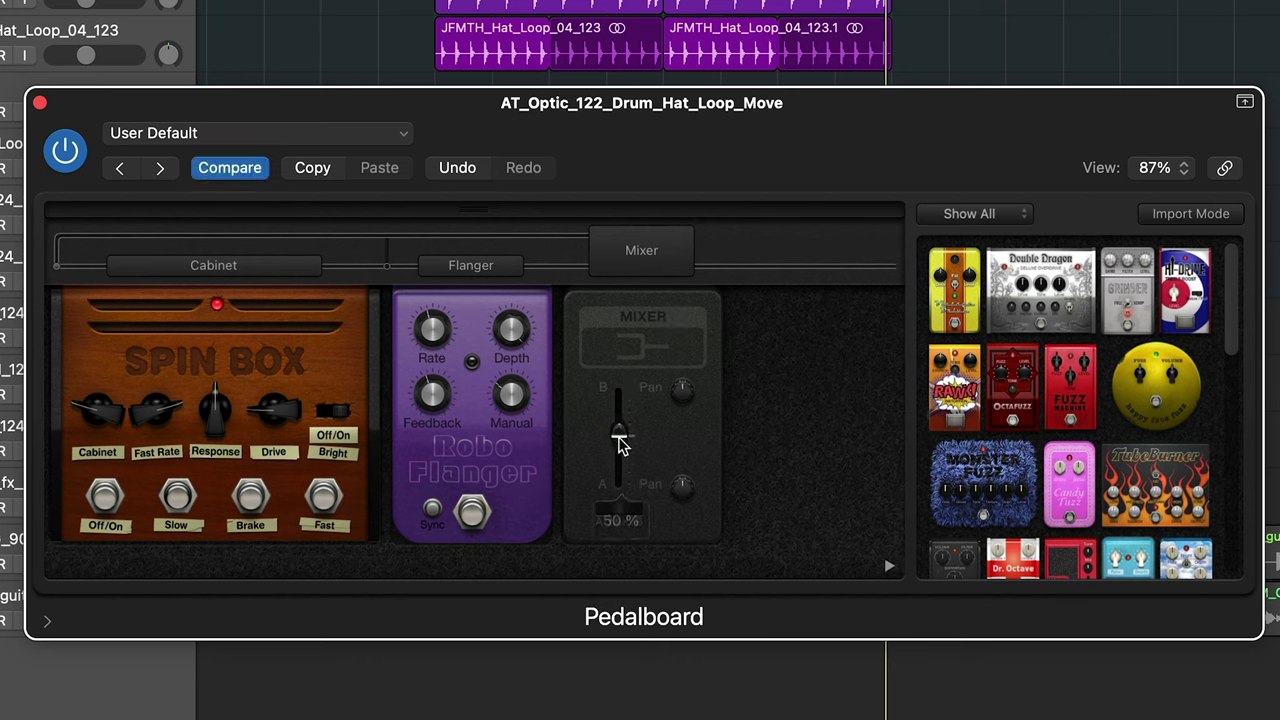
pyautogui.scroll(-10, 1118, 463)
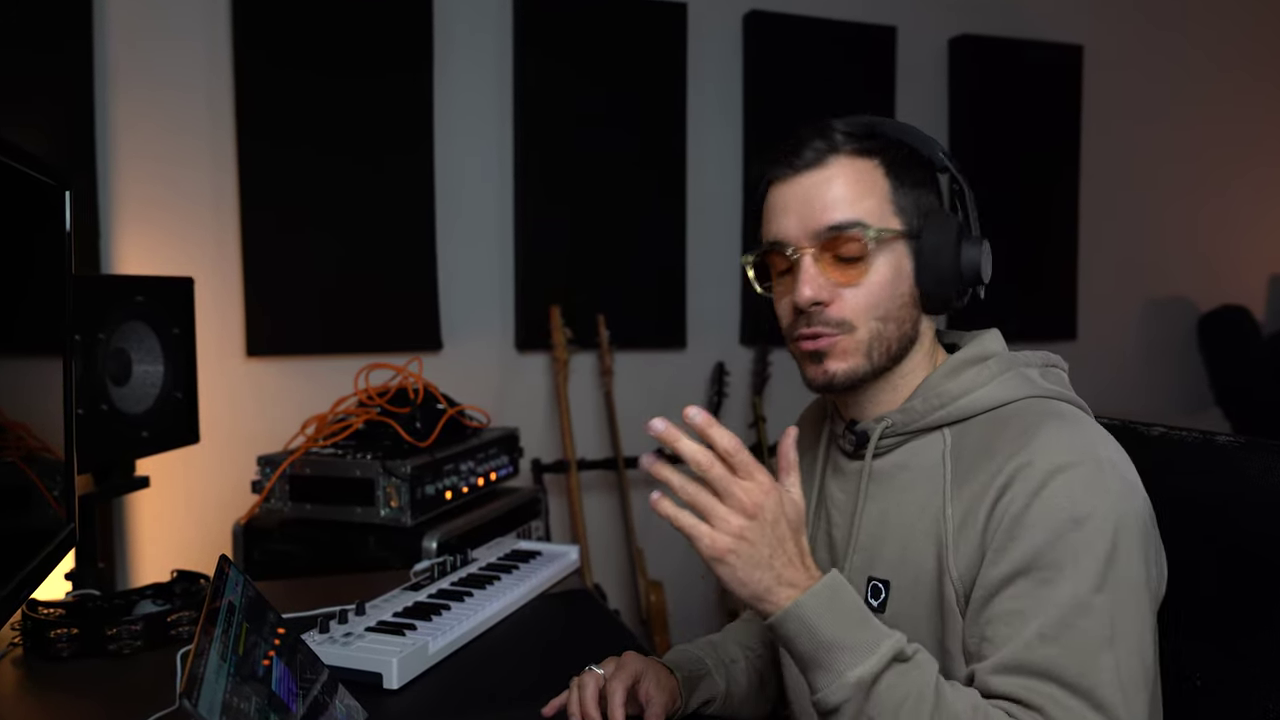
# Push the hat loop Pedalboard Mixer's blend fully to the A path
pyautogui.click(620, 430)
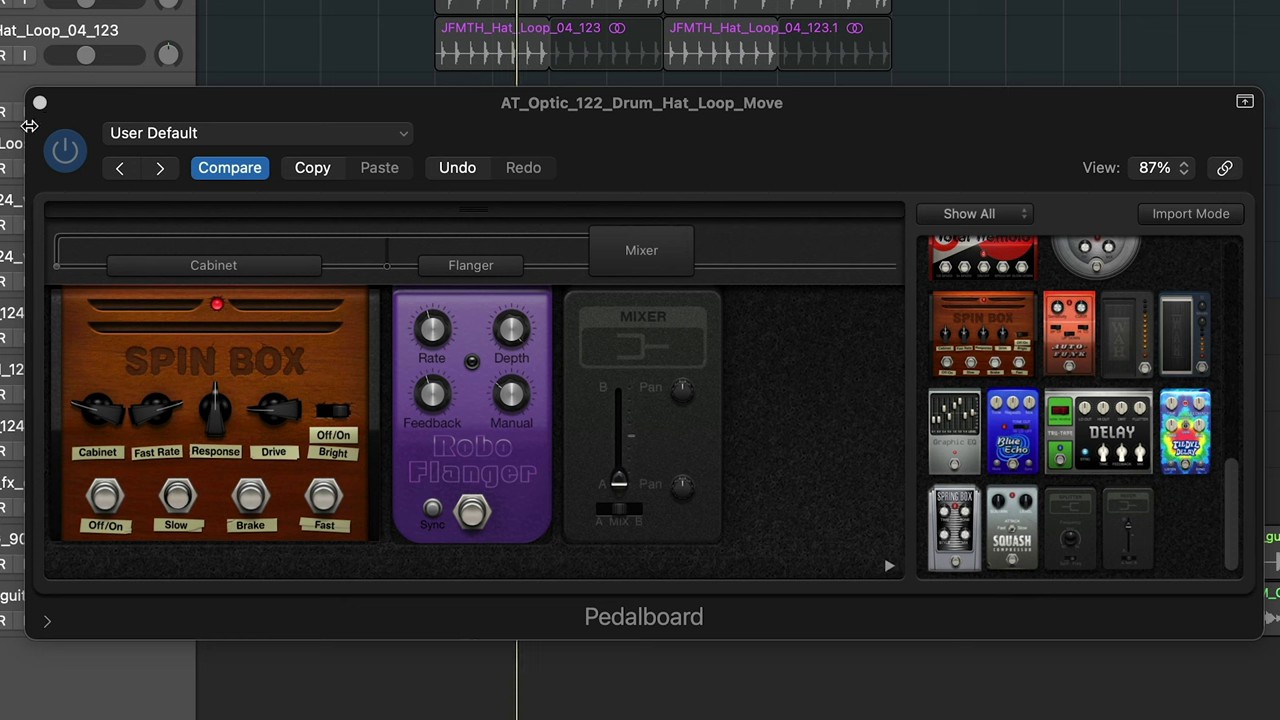
# Bring the hat loop Pedalboard window forward and switch the effect back on
pyautogui.click(60, 150)
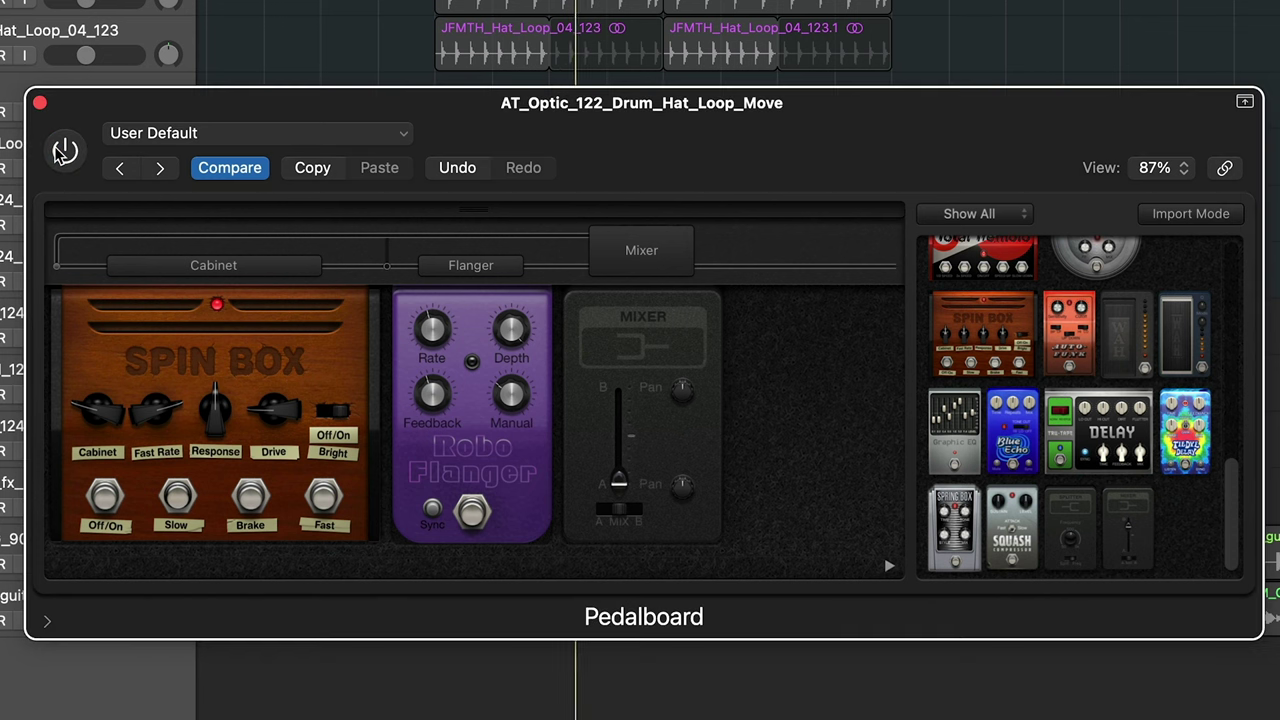
pyautogui.click(63, 151)
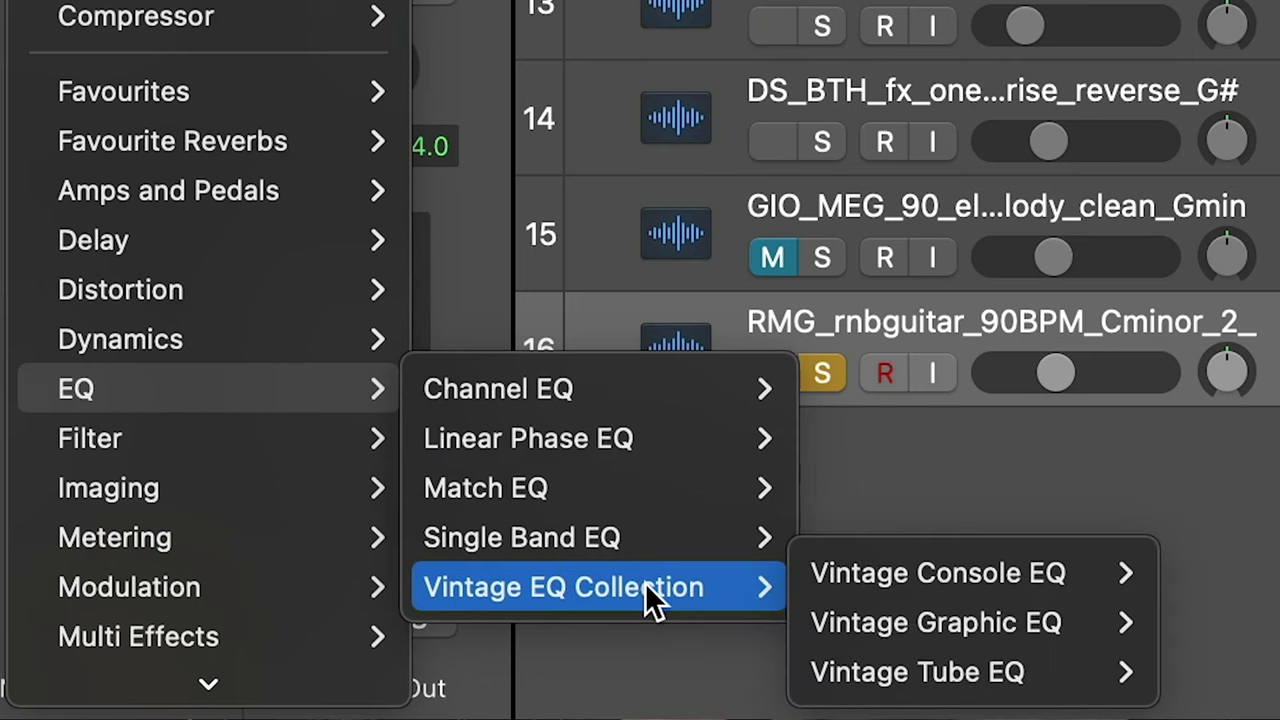
# Insert a stereo Vintage Console EQ on the rnb guitar with Drive about 10 and Output Model Punchy
pyautogui.moveTo(897, 578)
pyautogui.click(1240, 572)
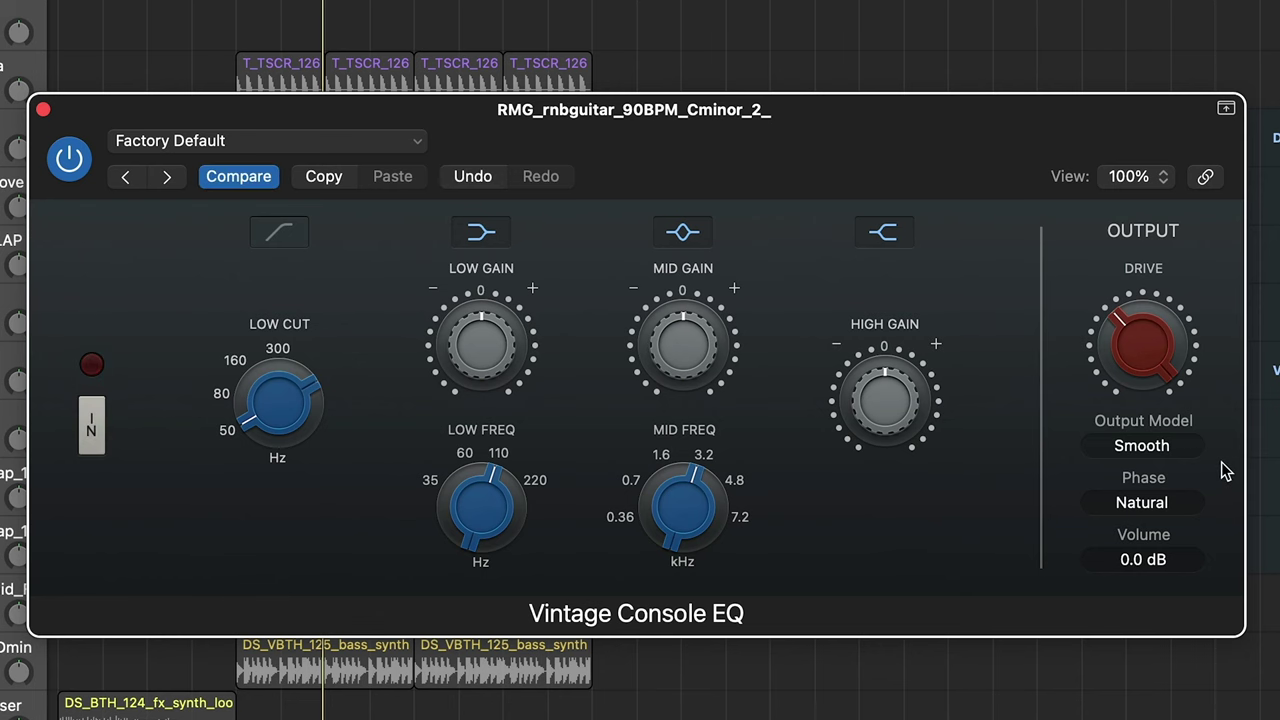
pyautogui.click(1168, 447)
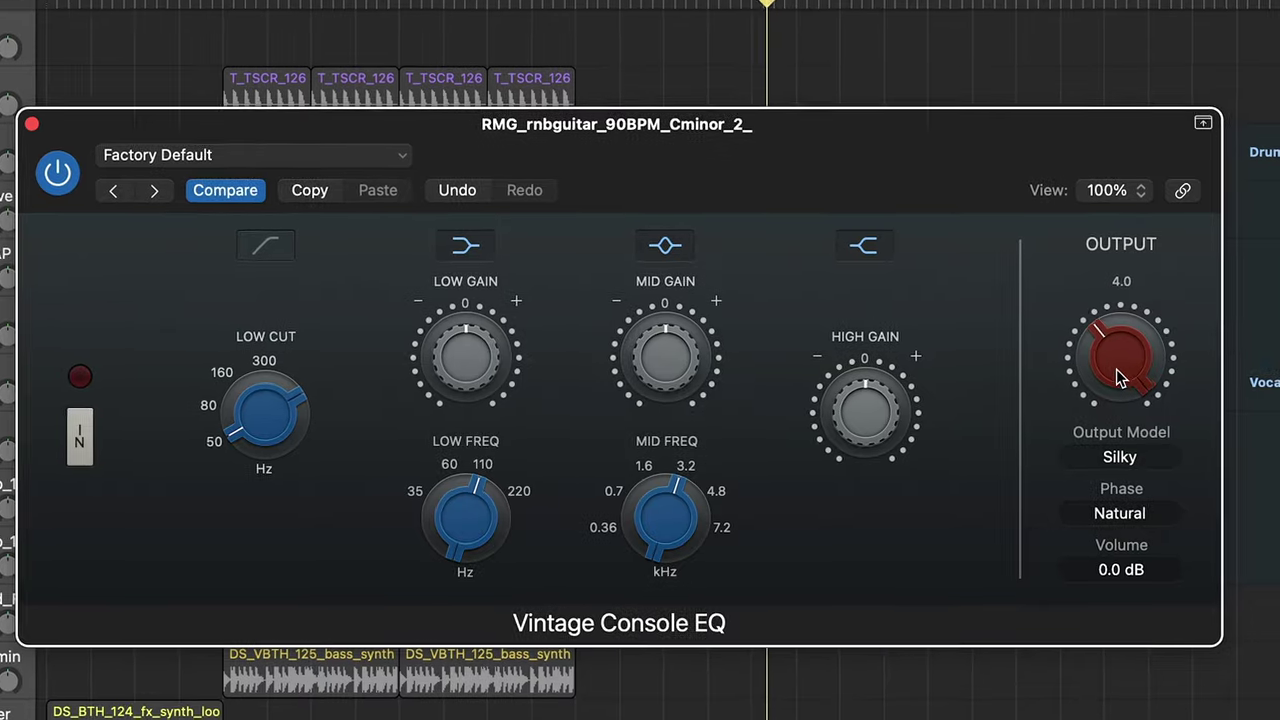
pyautogui.moveTo(1120, 378); pyautogui.dragTo(1074, 169)
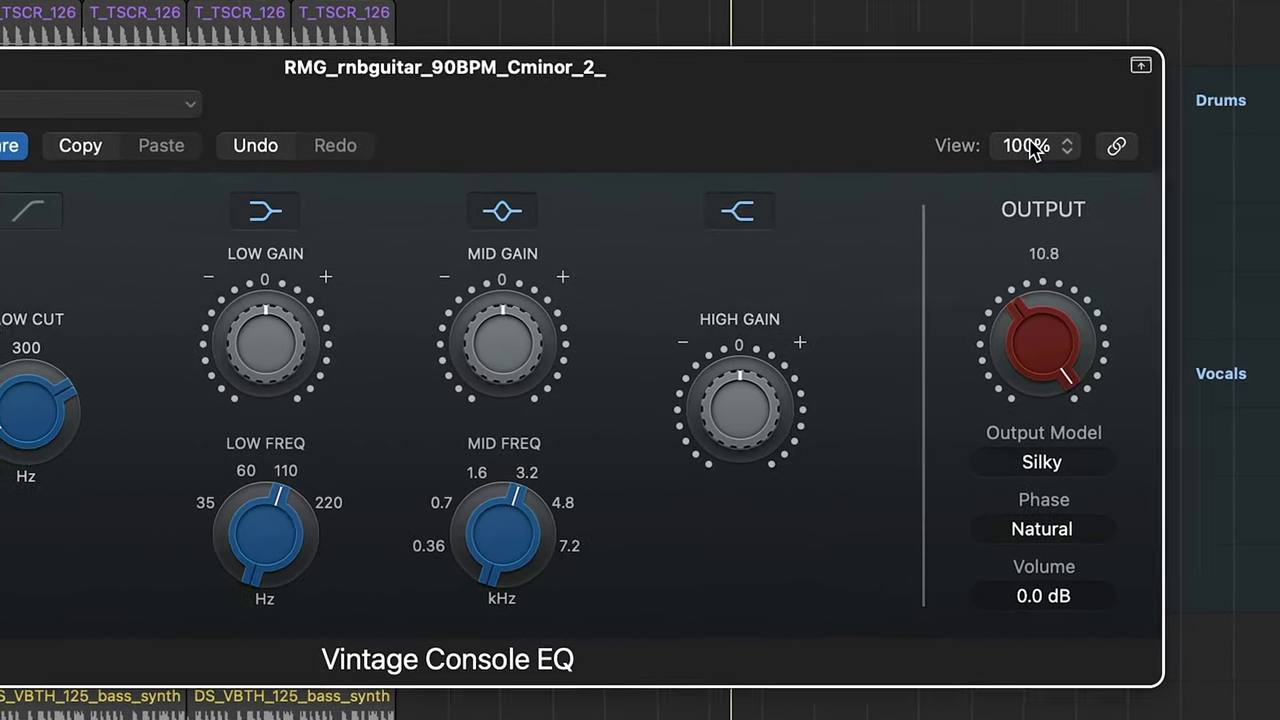
pyautogui.click(1048, 464)
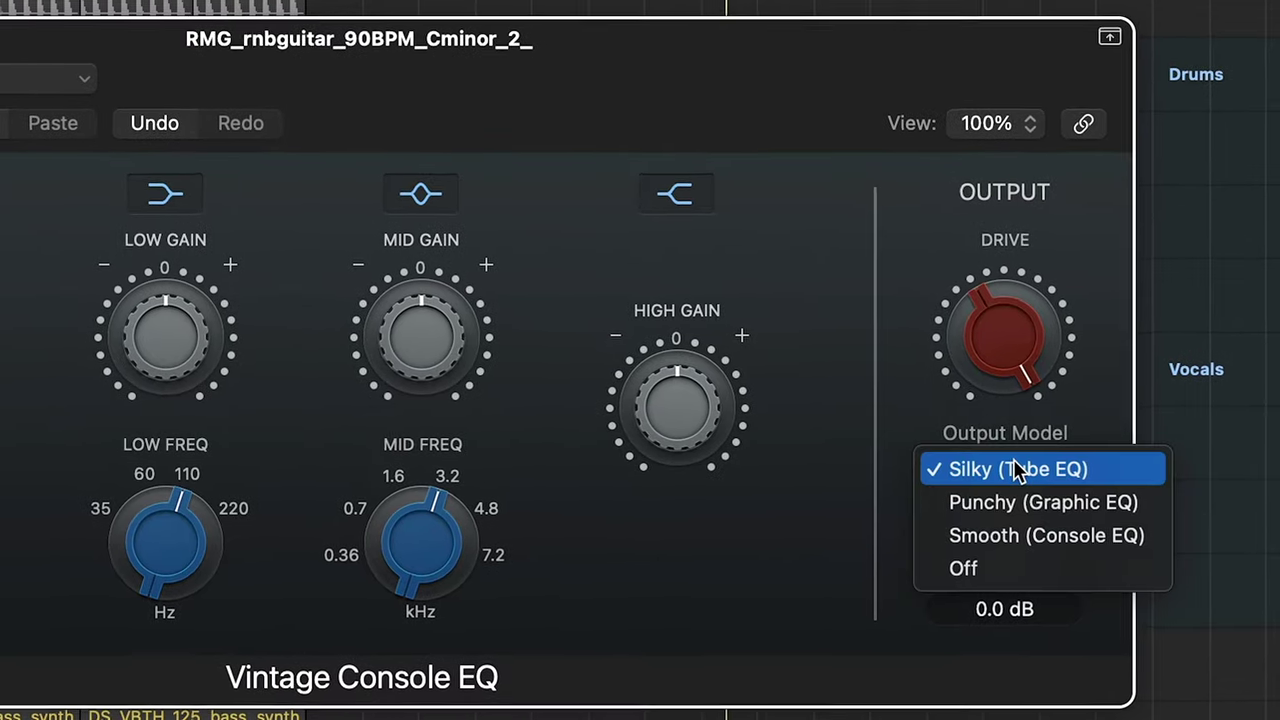
pyautogui.click(1005, 502)
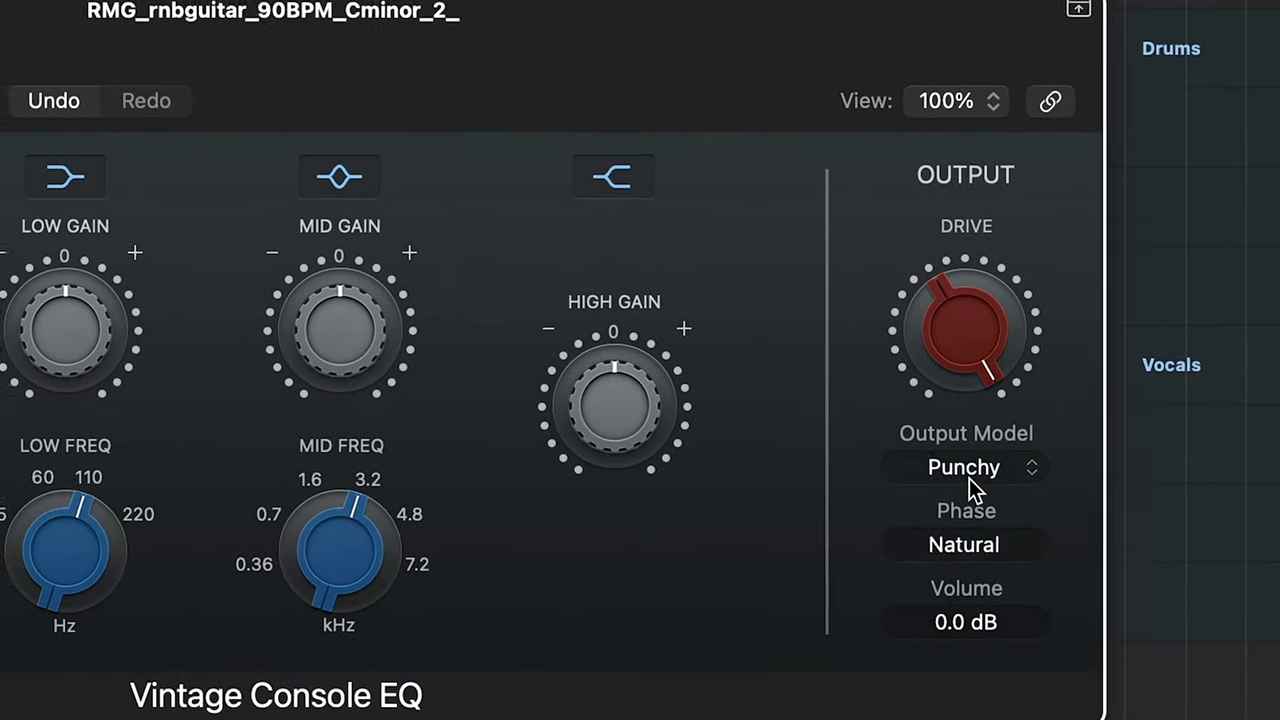
pyautogui.moveTo(988, 385)
pyautogui.mouseDown()
pyautogui.moveTo(1001, 364)
pyautogui.moveTo(971, 394)
pyautogui.mouseUp()
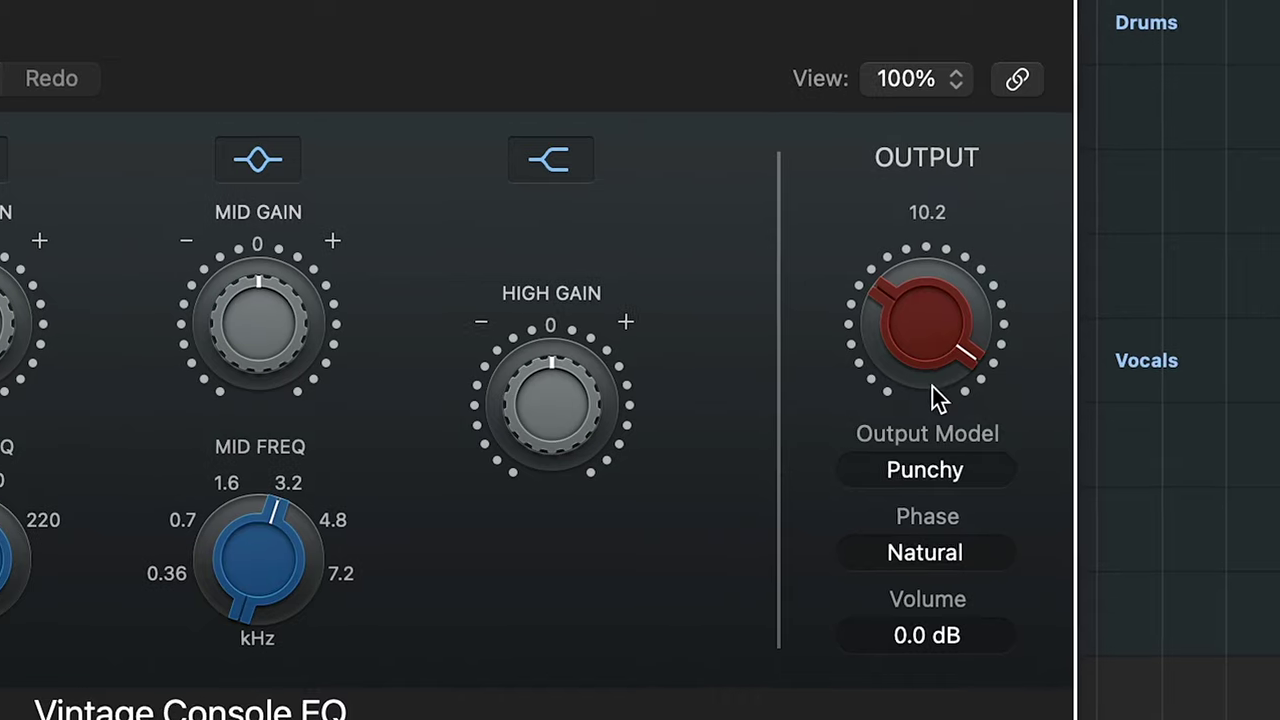
pyautogui.click(893, 482)
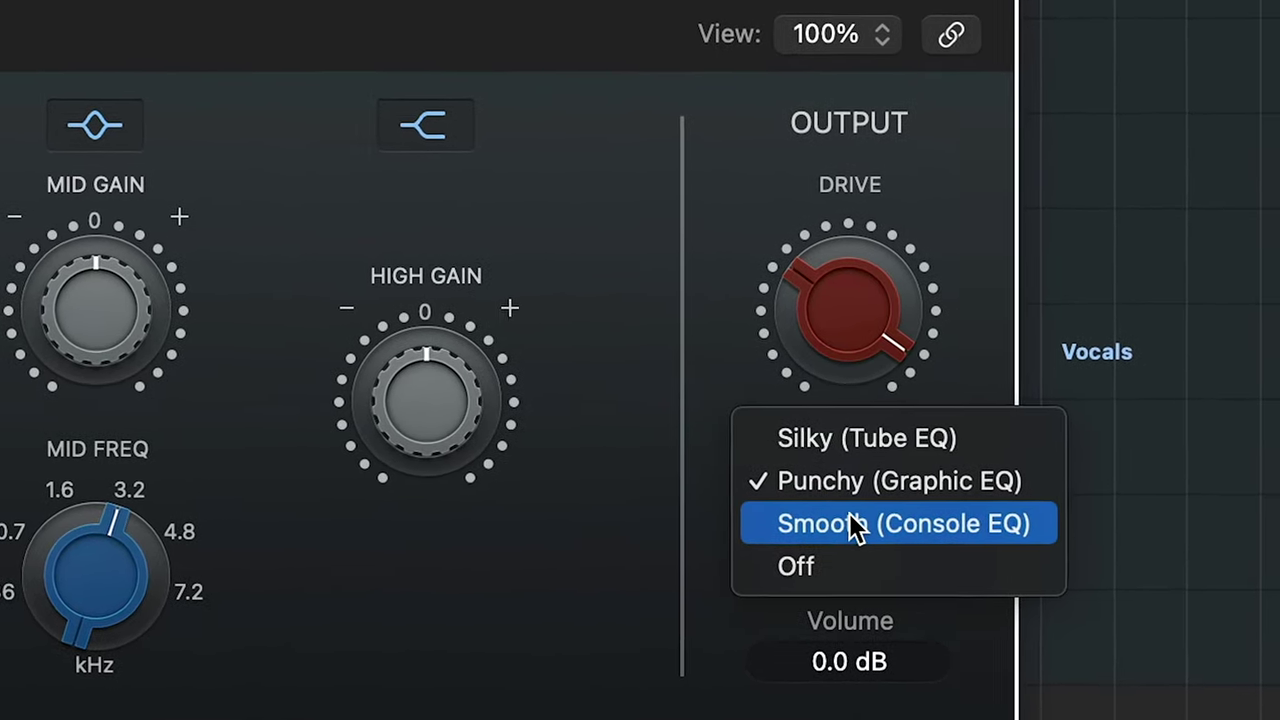
# Switch the Vintage Console EQ's Output Model to Smooth (Console EQ)
pyautogui.click(852, 525)
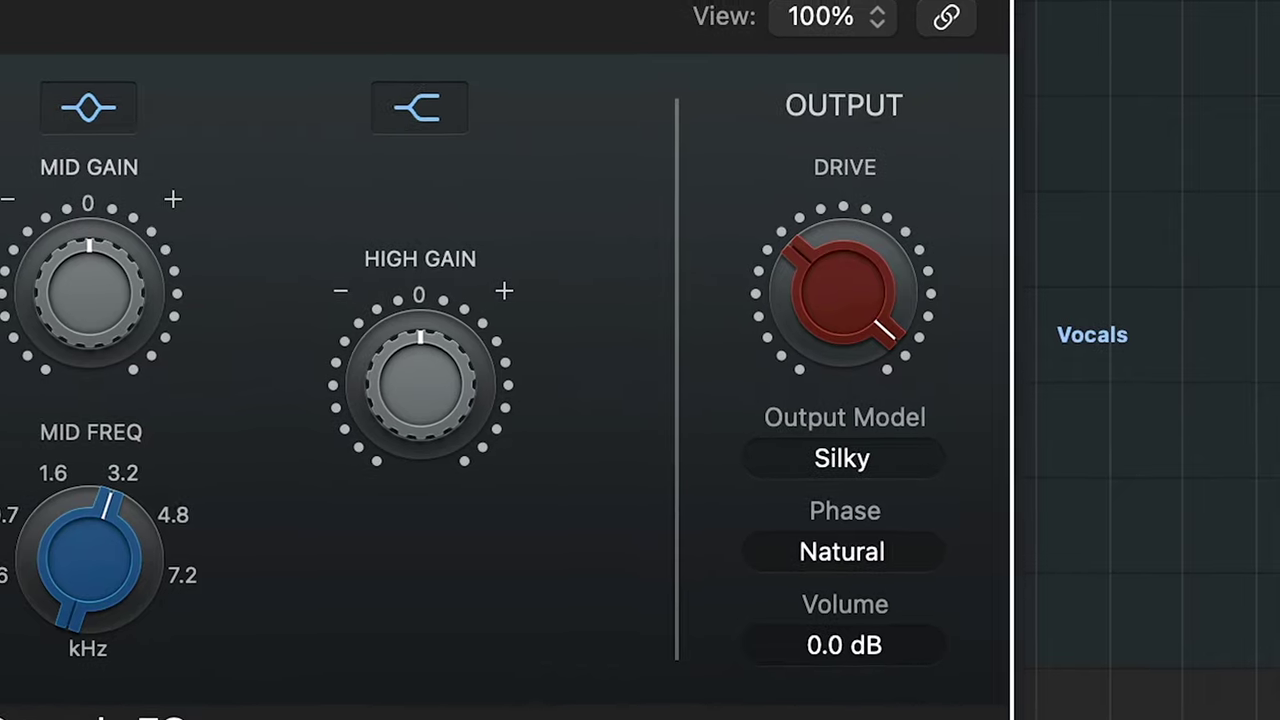
pyautogui.click(850, 460)
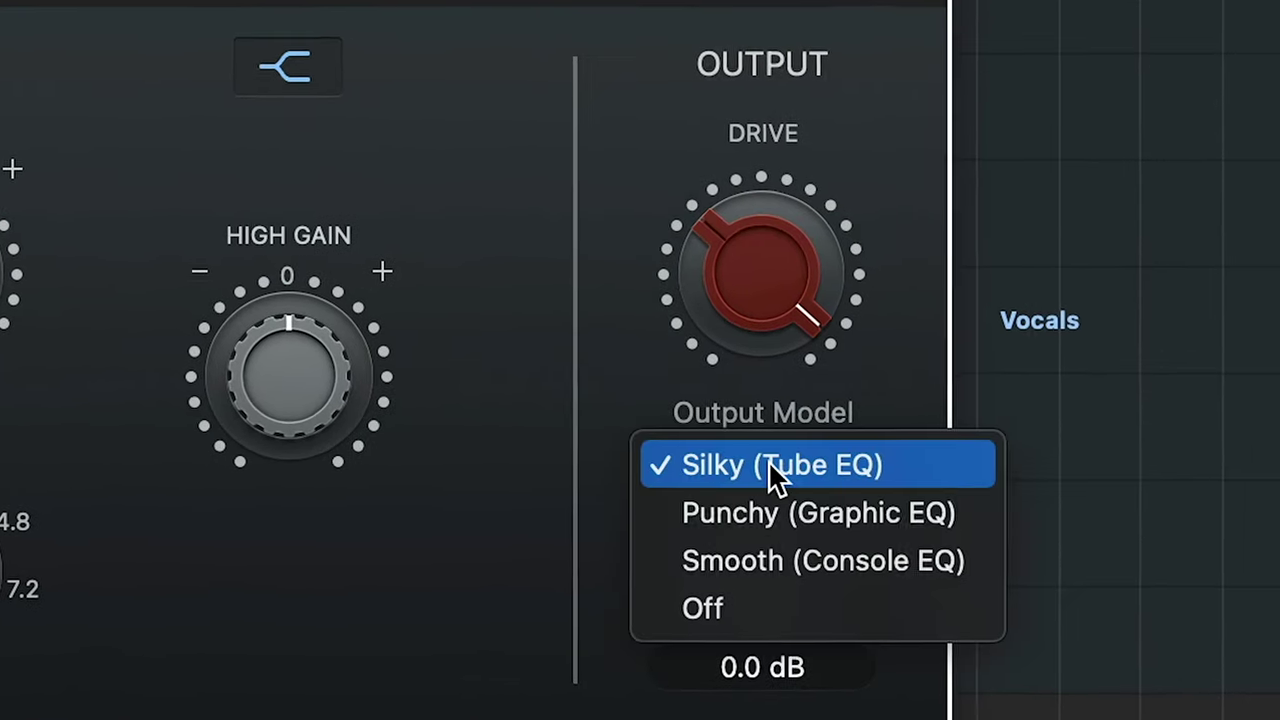
pyautogui.click(770, 558)
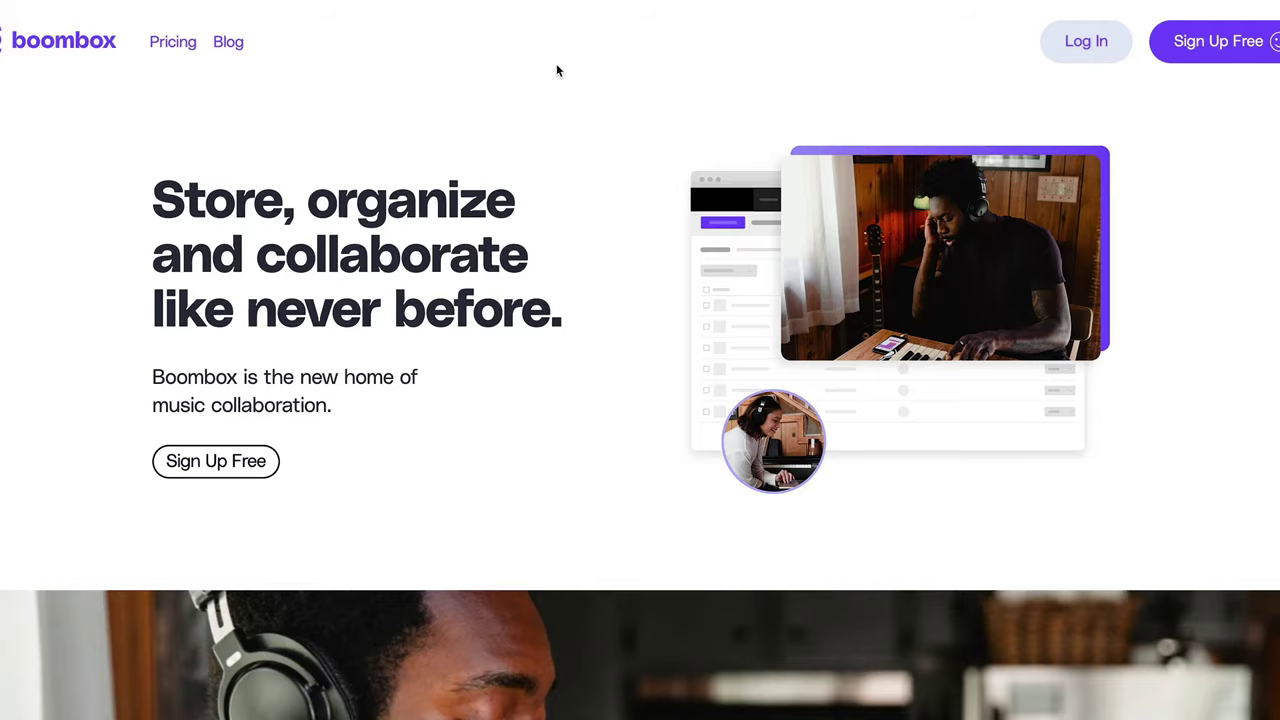
pyautogui.scroll(-2, 556, 63)
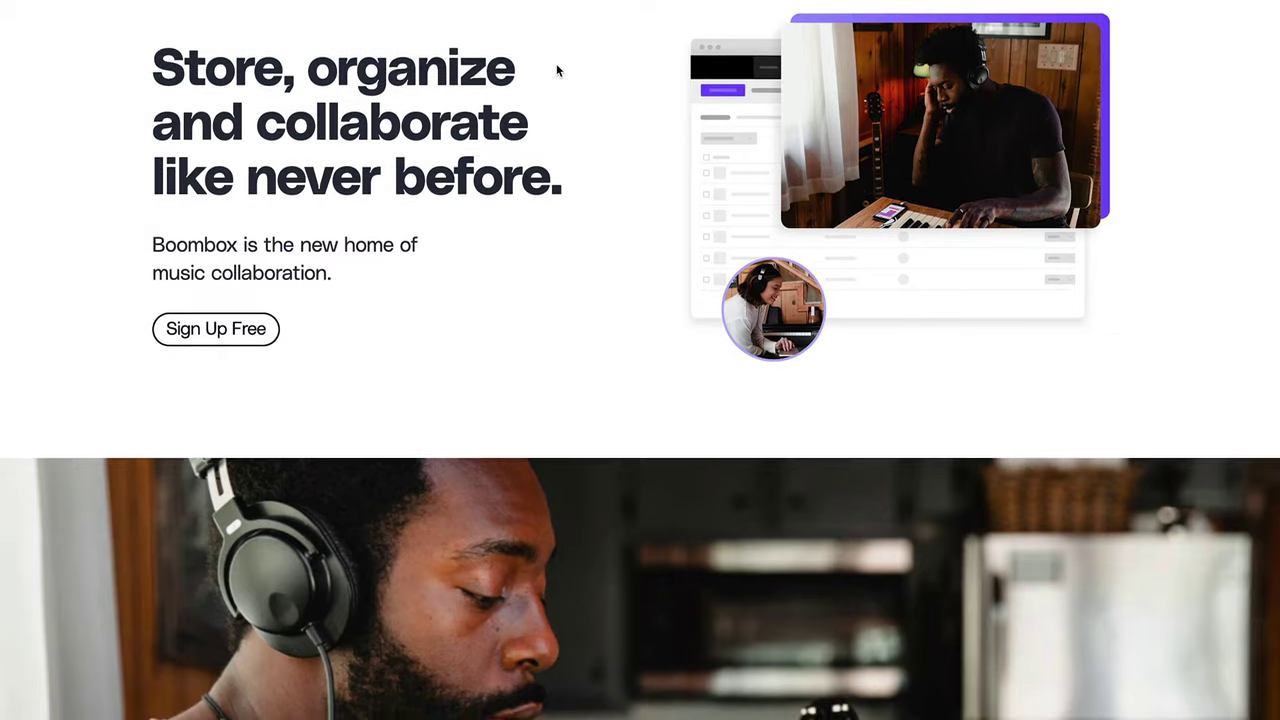
# Scroll the Boombox homepage past song splits and 'And much more' features to the testimonials
pyautogui.scroll(-5, 556, 63)
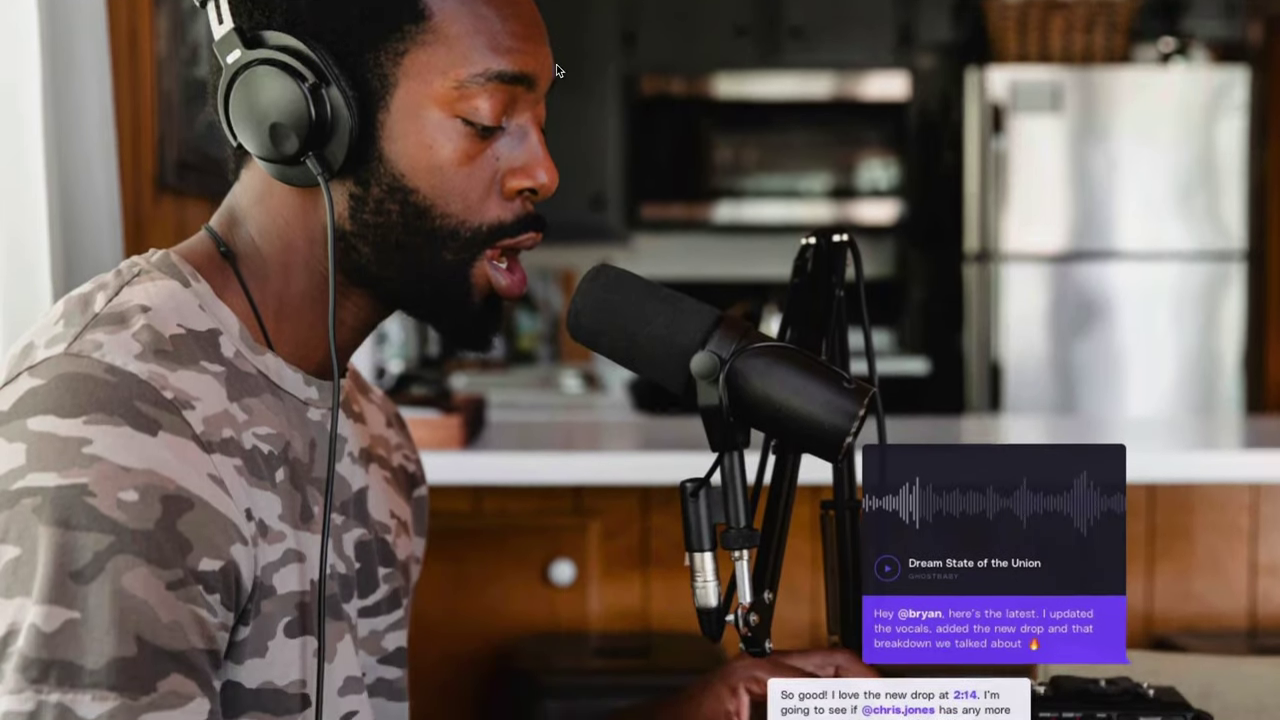
pyautogui.scroll(-8, 556, 64)
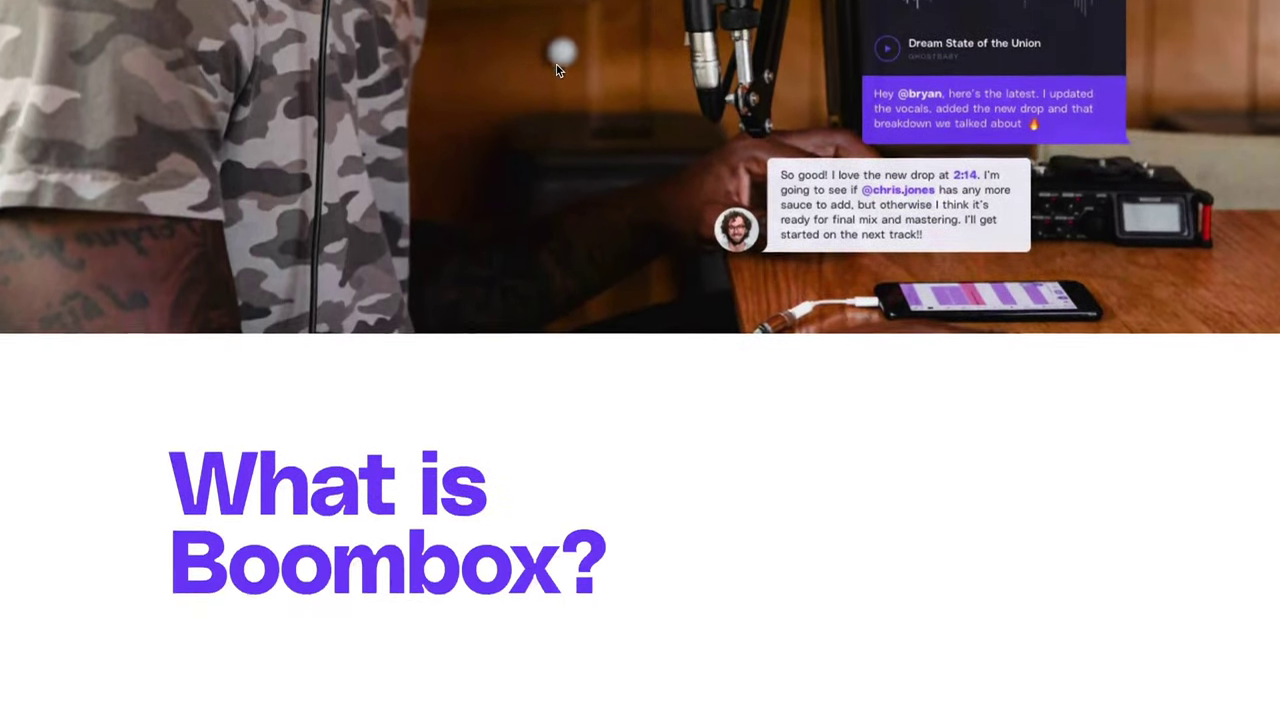
pyautogui.scroll(-3, 556, 65)
pyautogui.scroll(-2, 556, 65)
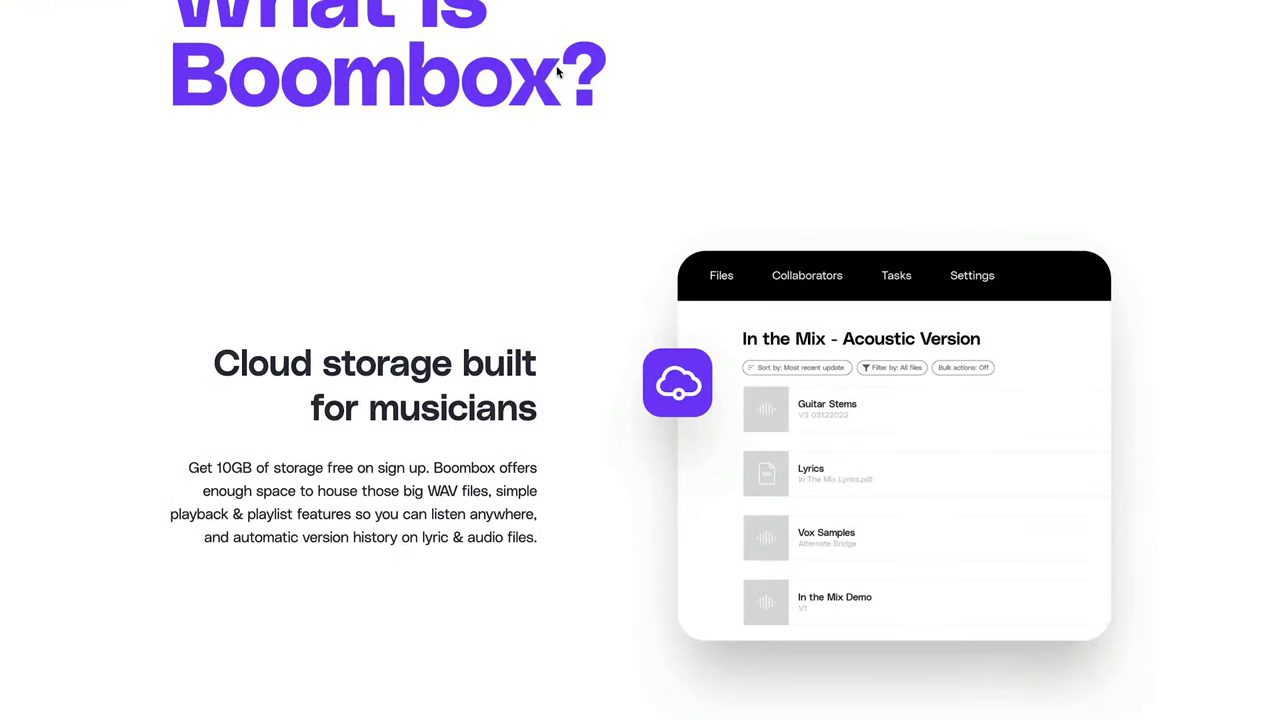
pyautogui.scroll(-5, 556, 65)
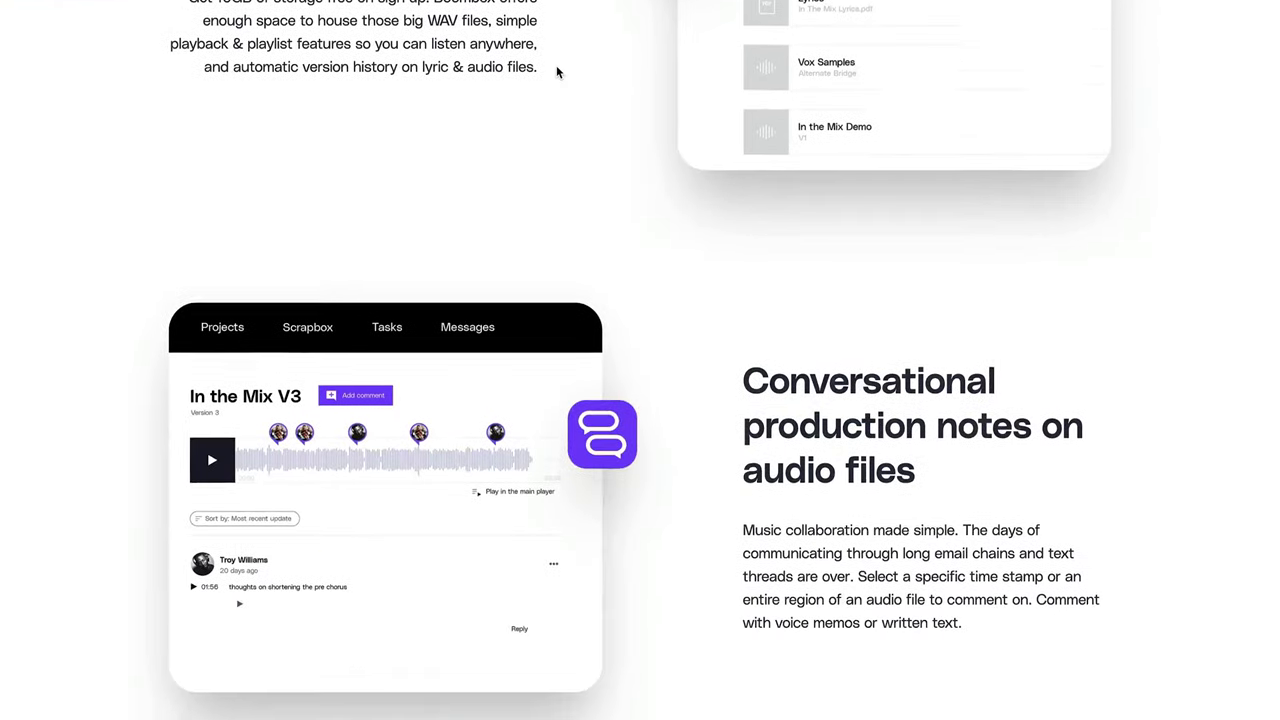
pyautogui.scroll(-2, 557, 71)
pyautogui.scroll(-6, 557, 71)
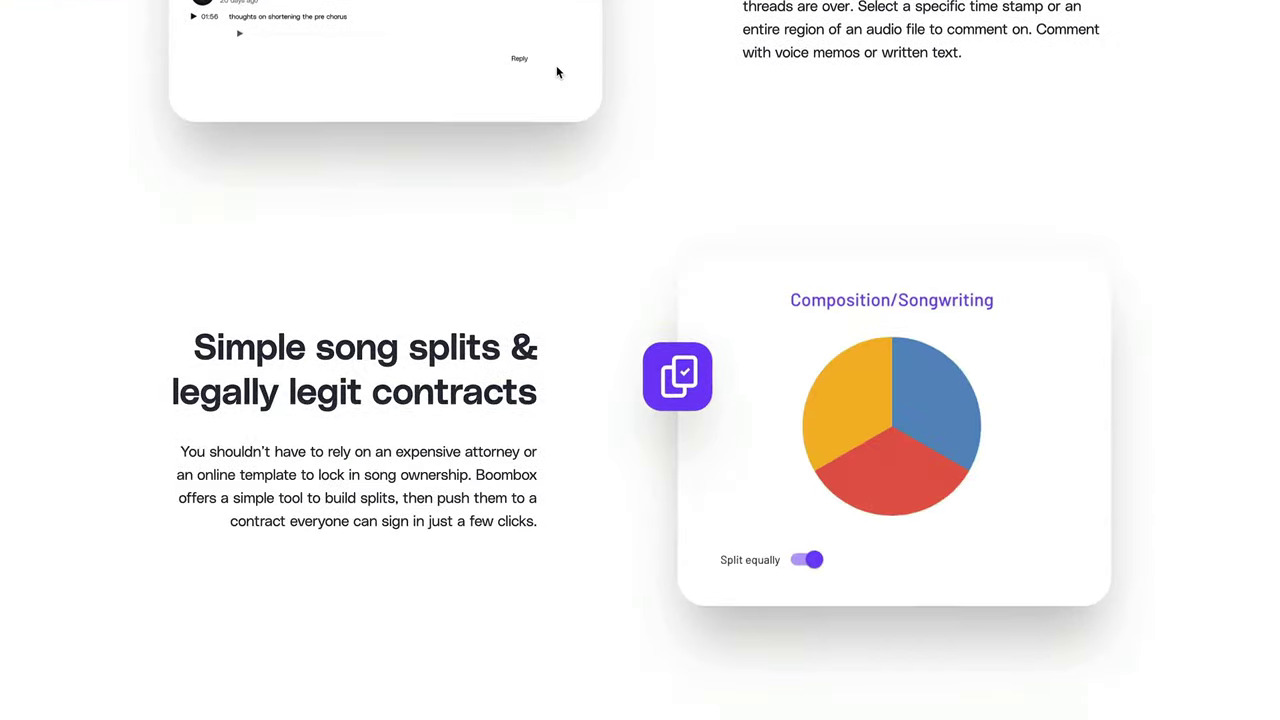
pyautogui.scroll(-2, 557, 71)
pyautogui.scroll(-4, 557, 71)
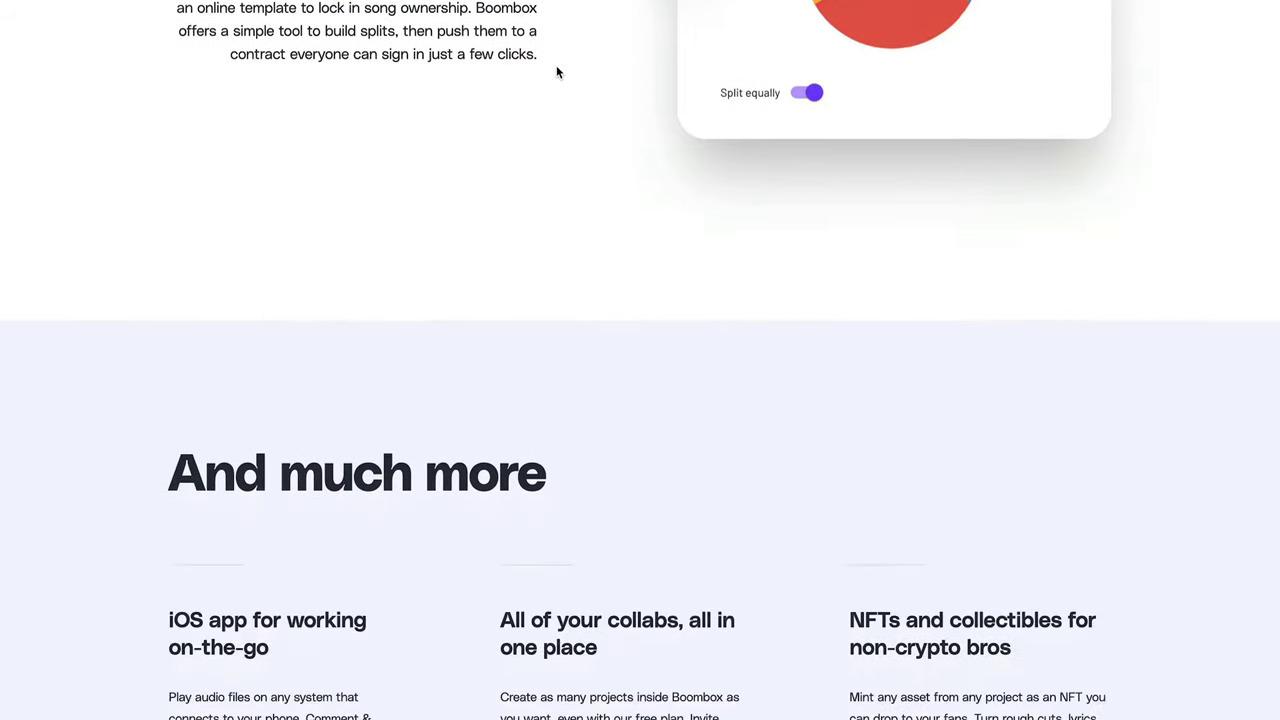
pyautogui.scroll(-3, 557, 71)
pyautogui.scroll(-3, 557, 71)
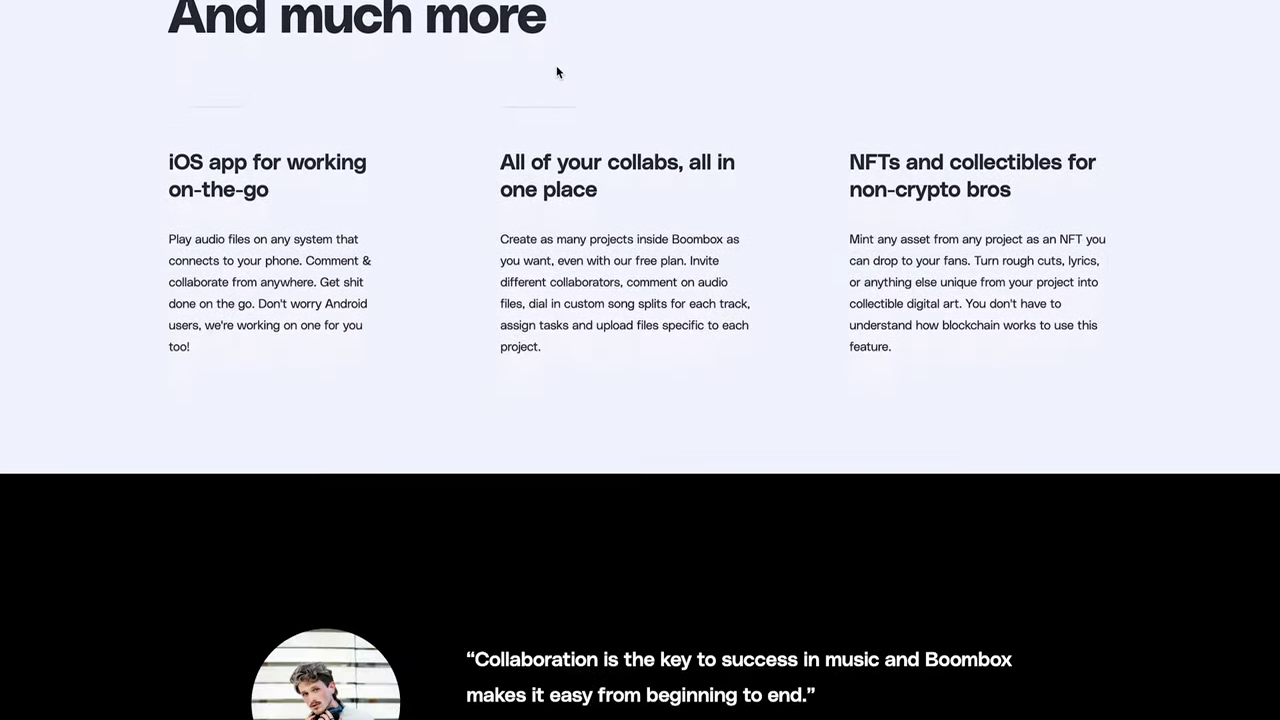
pyautogui.scroll(-5, 557, 71)
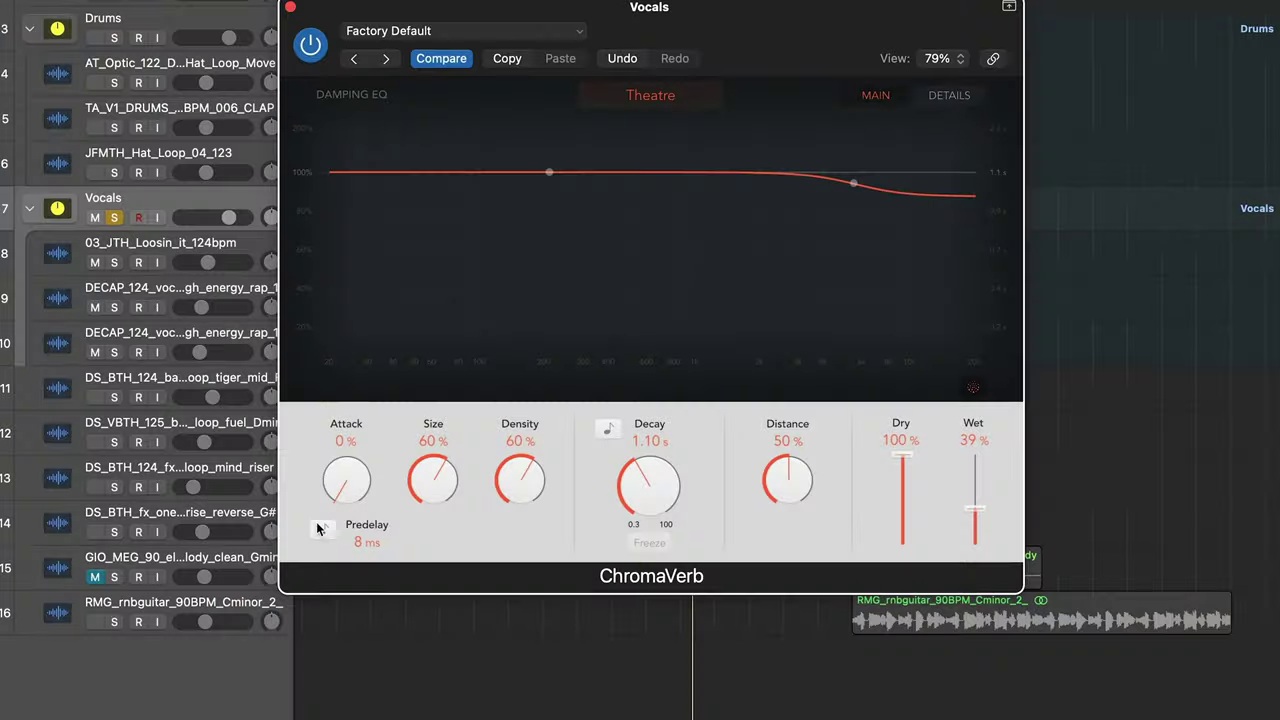
# Tempo-sync the ChromaVerb predelay and set it to 1/16
pyautogui.click(319, 529)
pyautogui.click(366, 541)
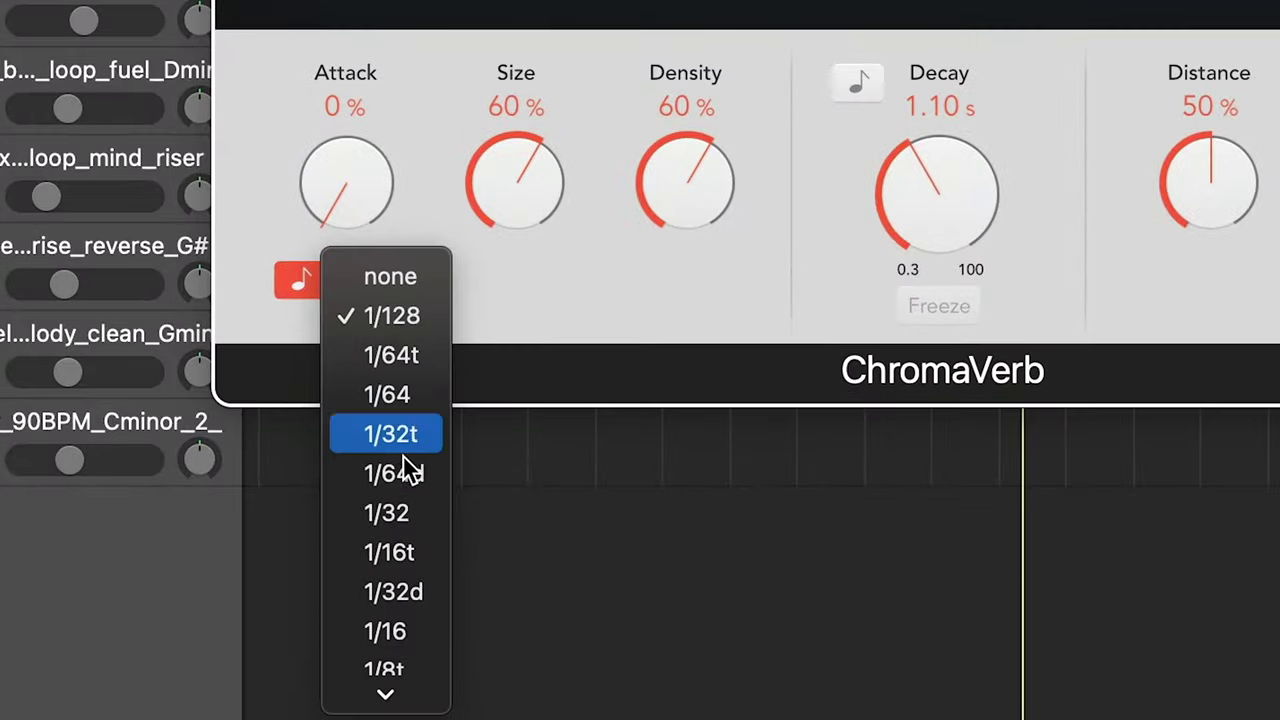
pyautogui.scroll(-5, 410, 683)
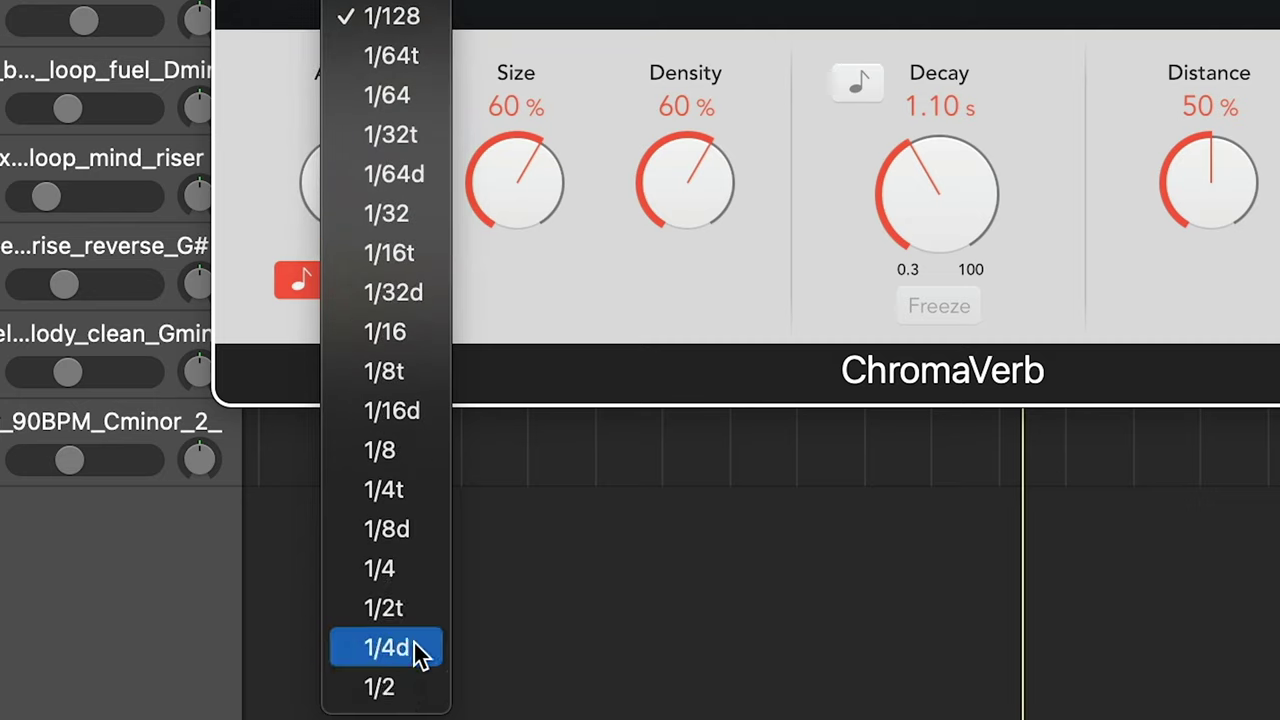
pyautogui.click(426, 580)
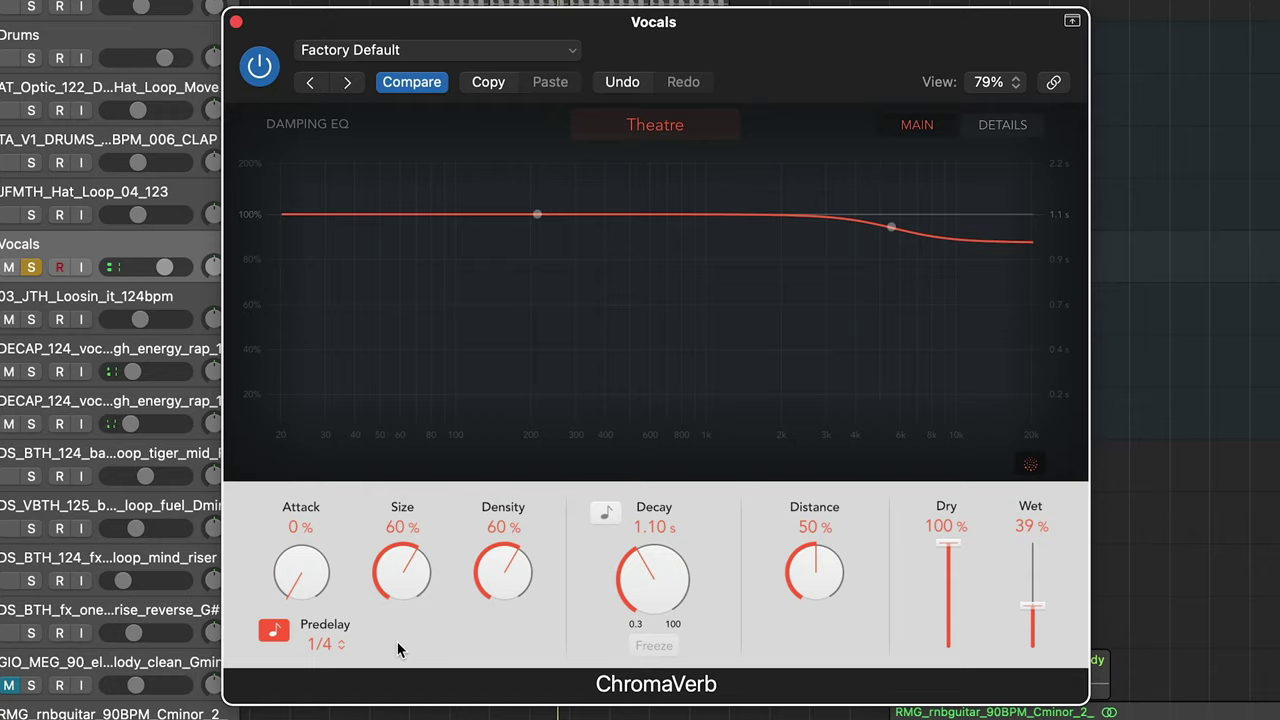
pyautogui.click(337, 645)
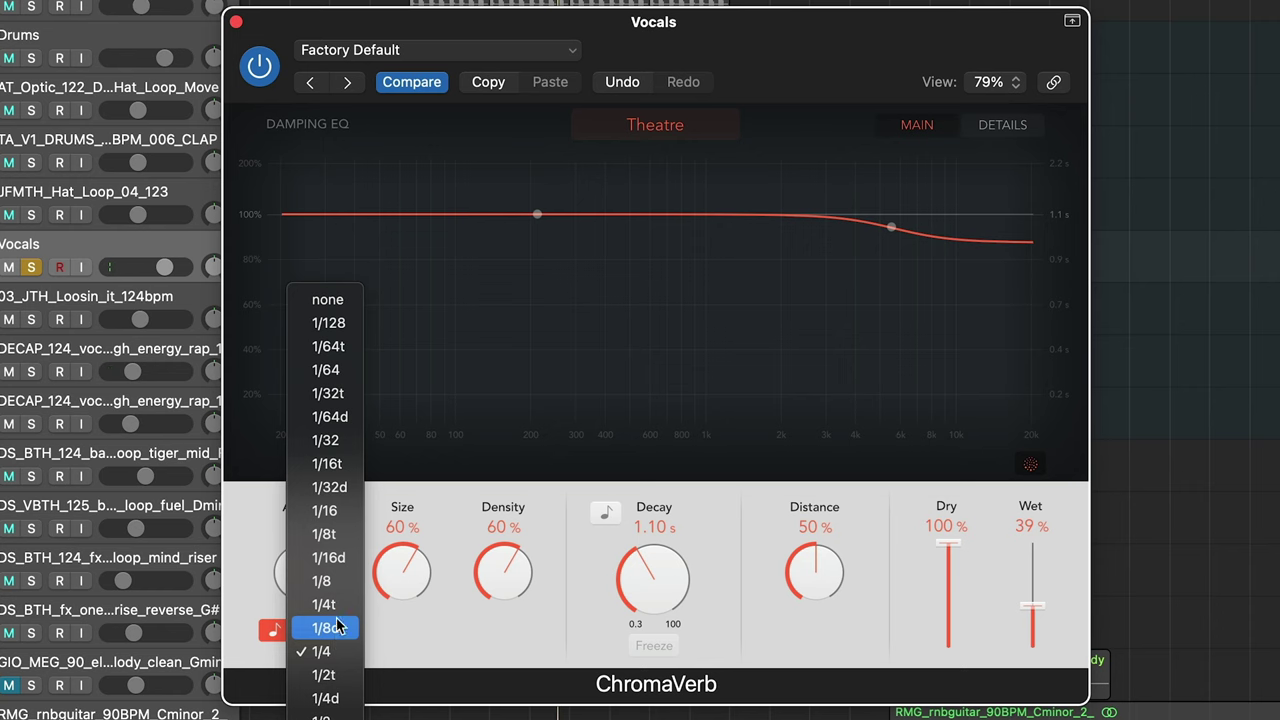
pyautogui.click(324, 510)
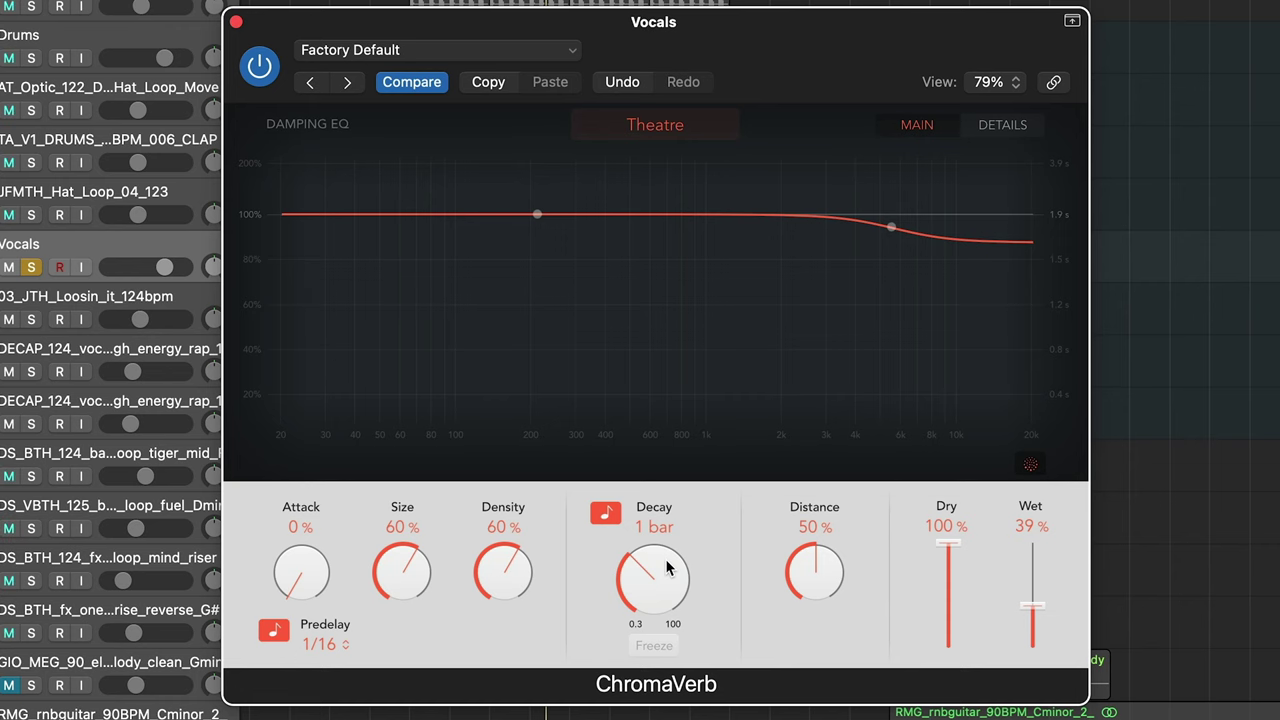
# Play the song and set the tempo-synced reverb decay to 1/2d
pyautogui.press('space')
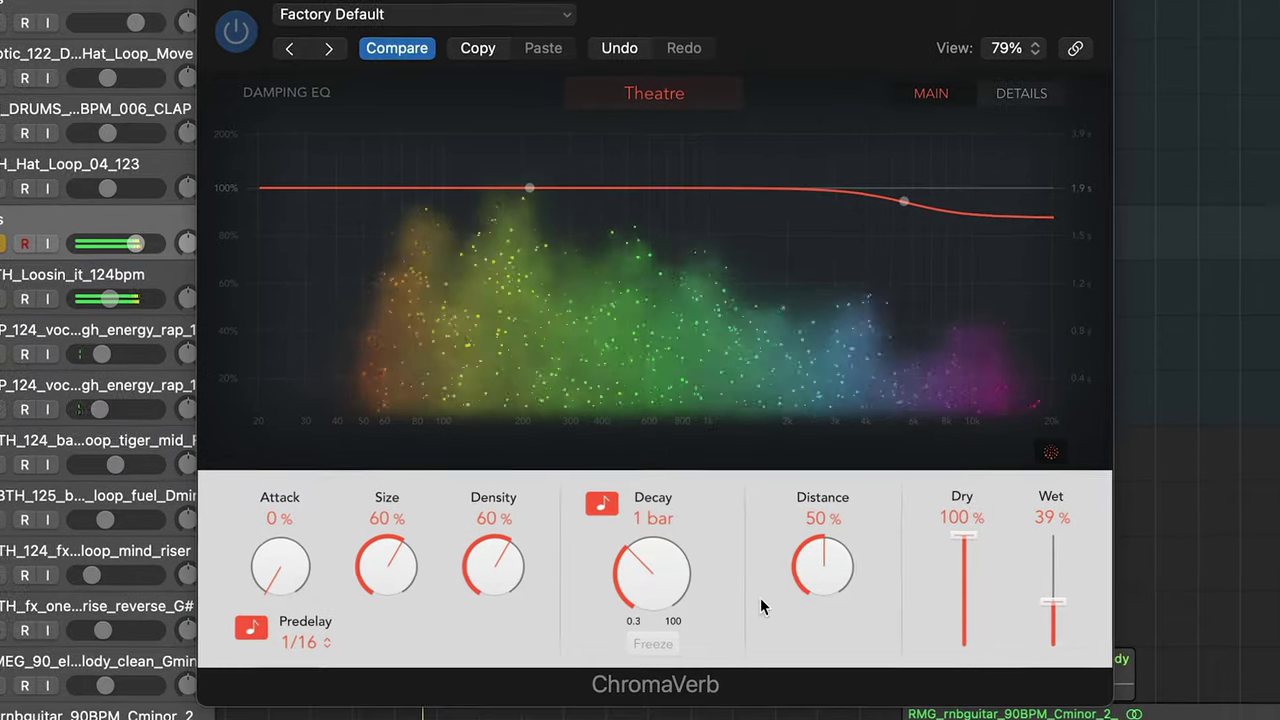
pyautogui.moveTo(654, 574); pyautogui.dragTo(656, 554)
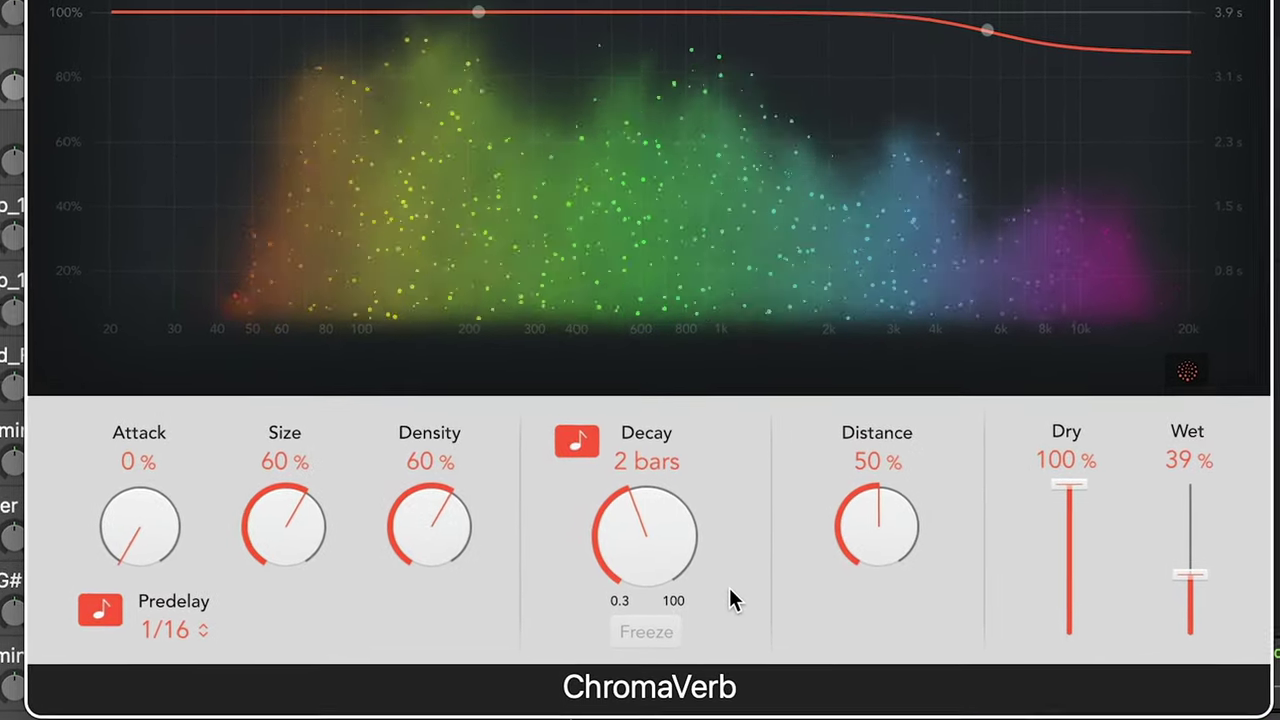
pyautogui.moveTo(674, 511); pyautogui.dragTo(672, 582)
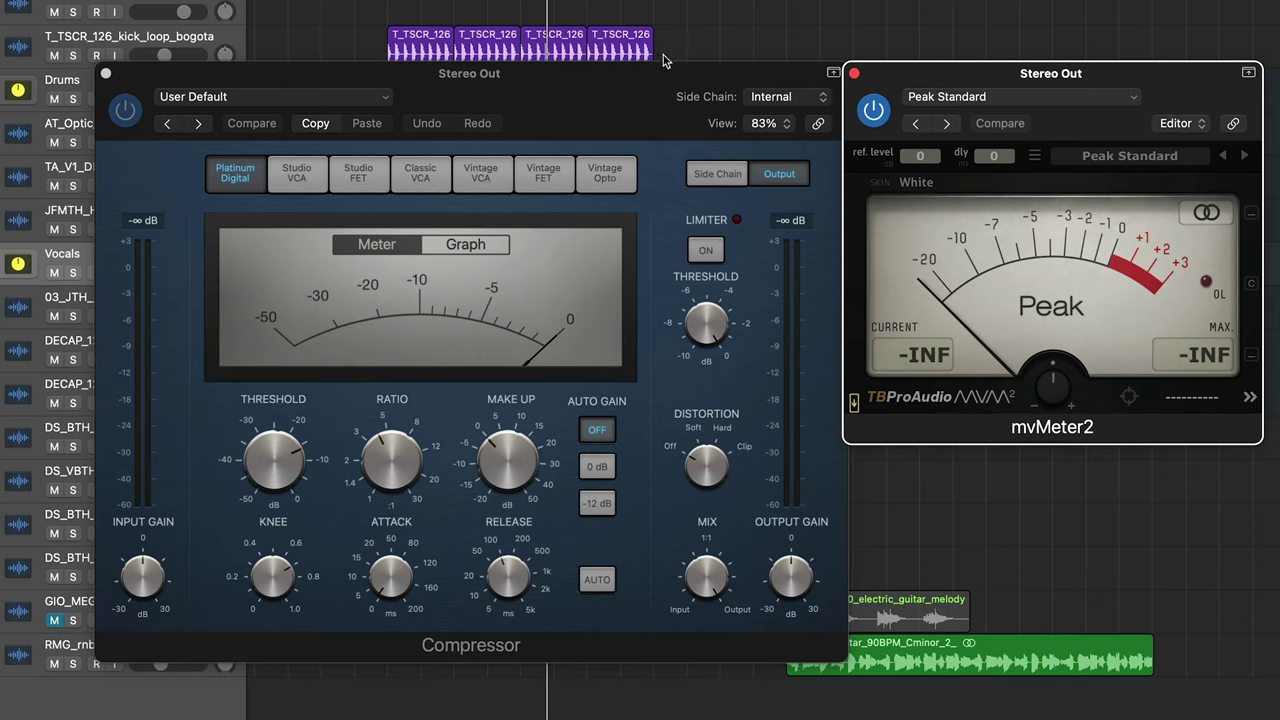
# Bring the Compressor window forward and drag its Ratio down to 3.6:1
pyautogui.moveTo(638, 78); pyautogui.dragTo(630, 78)
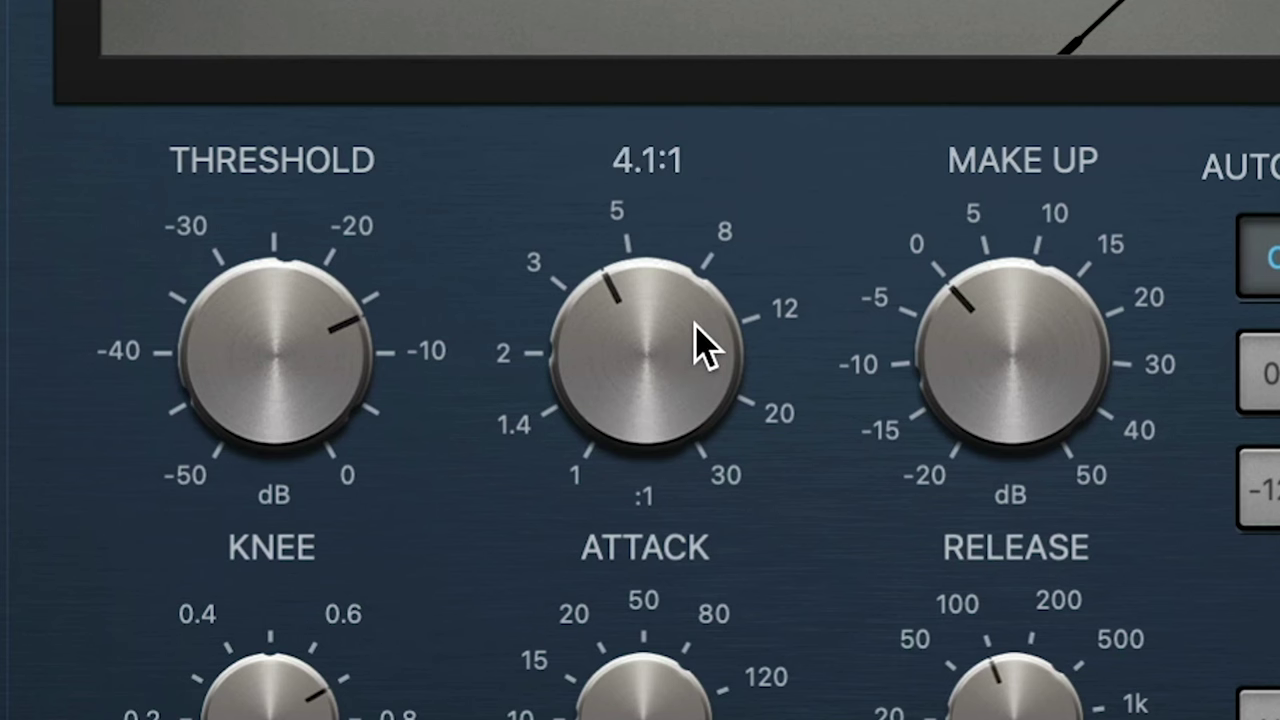
pyautogui.moveTo(694, 343); pyautogui.dragTo(705, 370)
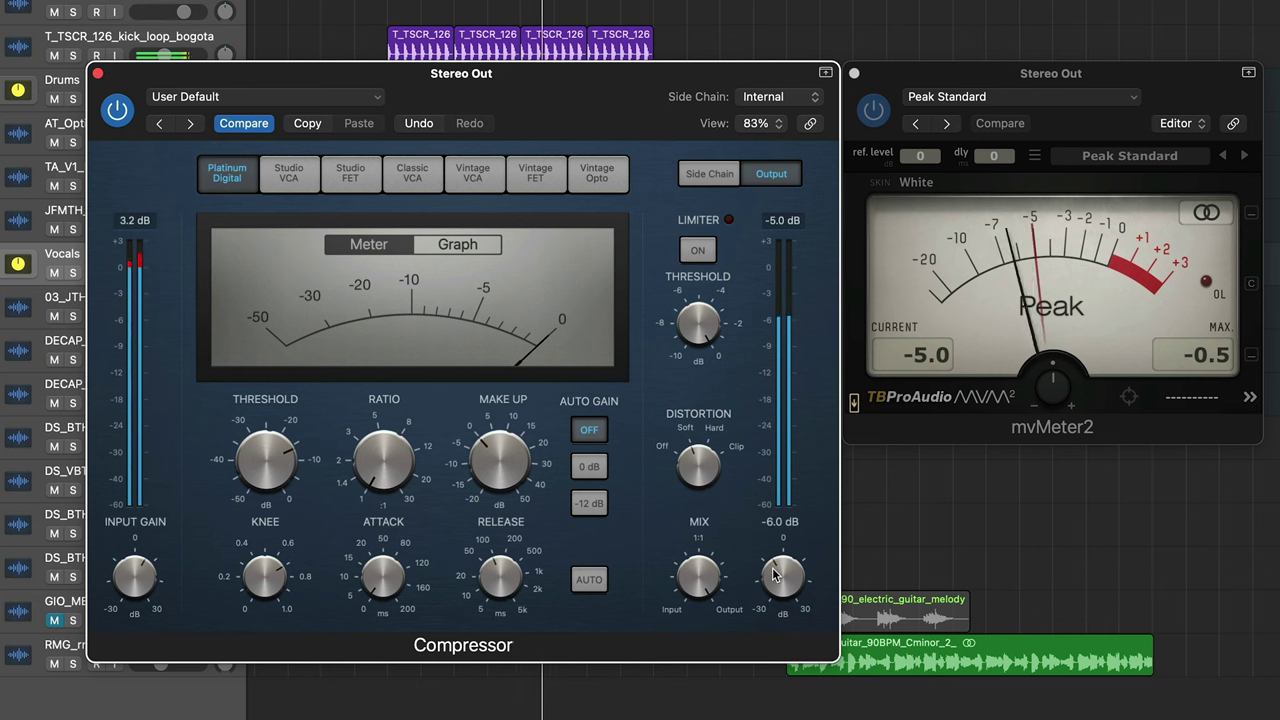
# Bypass the Stereo Out Compressor with its power button to compare the mix
pyautogui.click(119, 110)
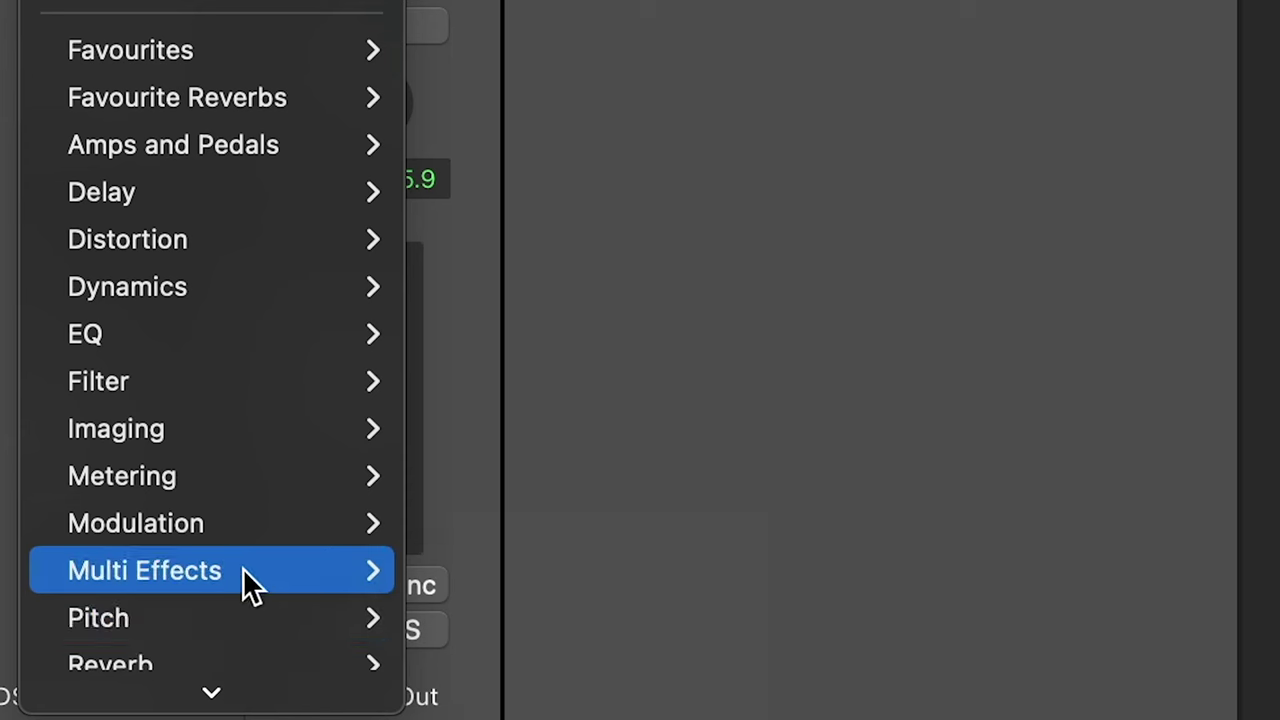
# Add a stereo Phat FX to the bass, disabling Bass Enhancer, Compressor, Bandpass and the Limiter
pyautogui.moveTo(250, 585)
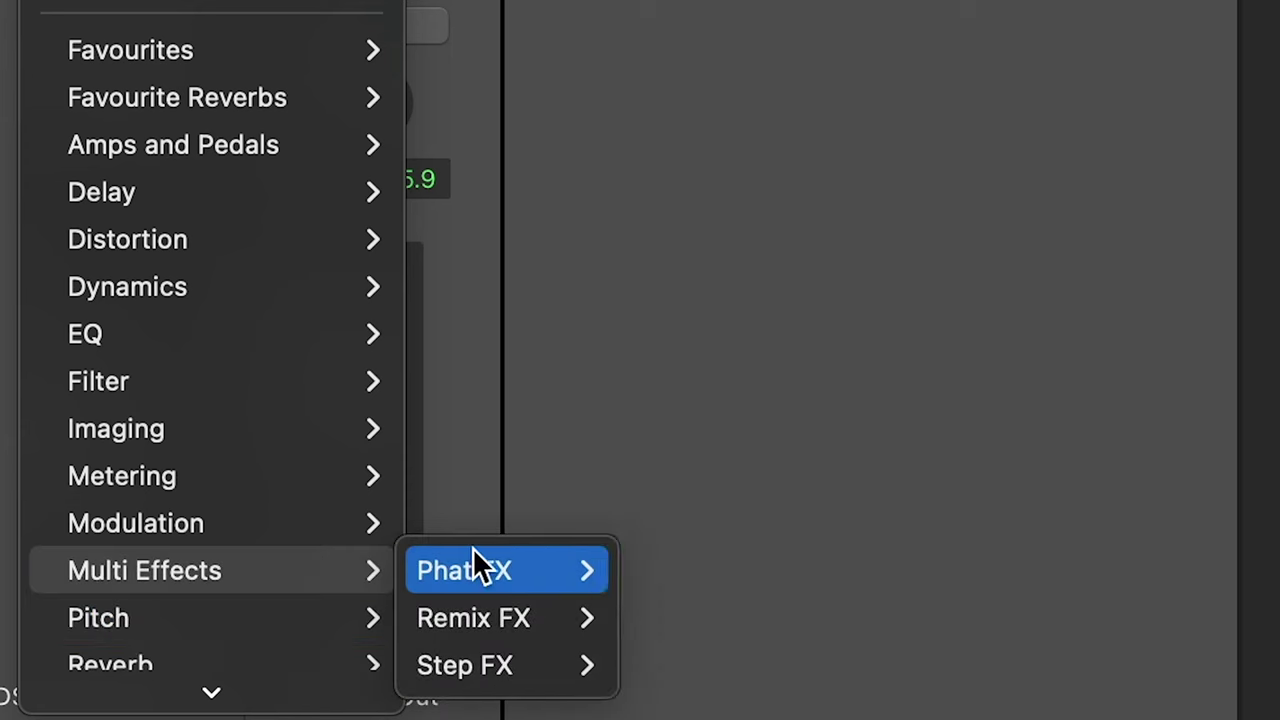
pyautogui.moveTo(543, 569)
pyautogui.click(700, 578)
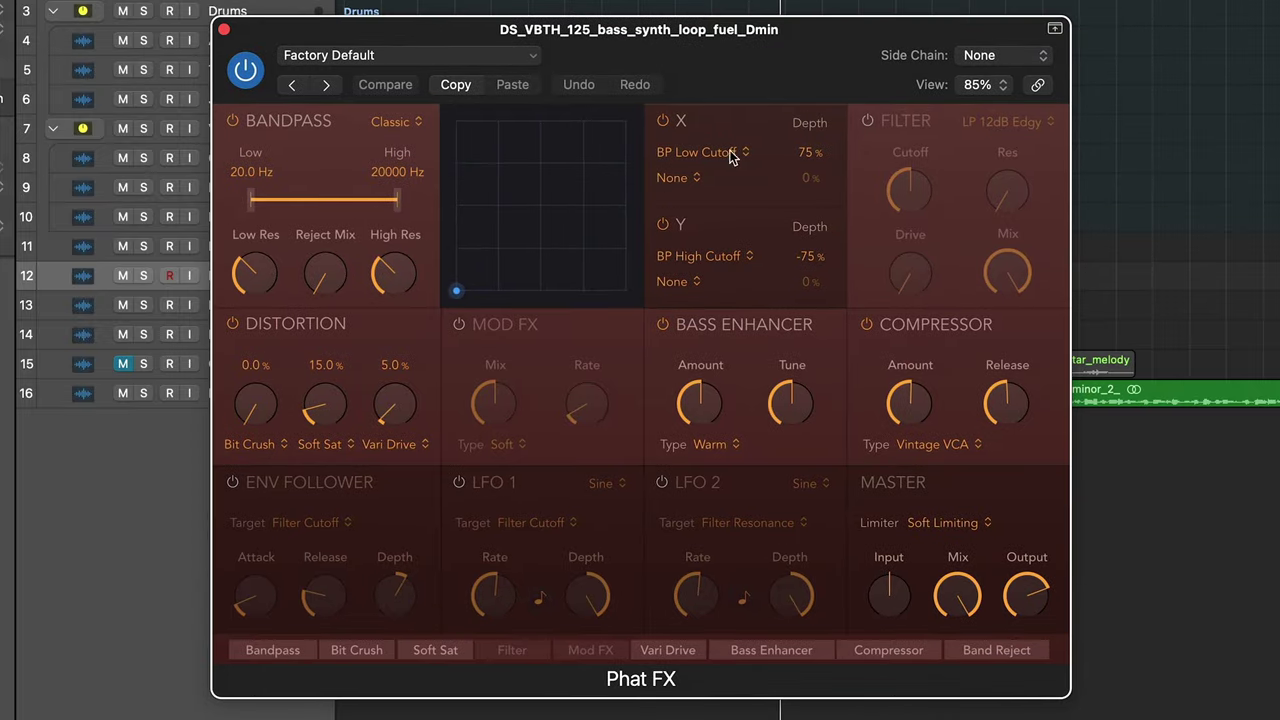
pyautogui.click(660, 326)
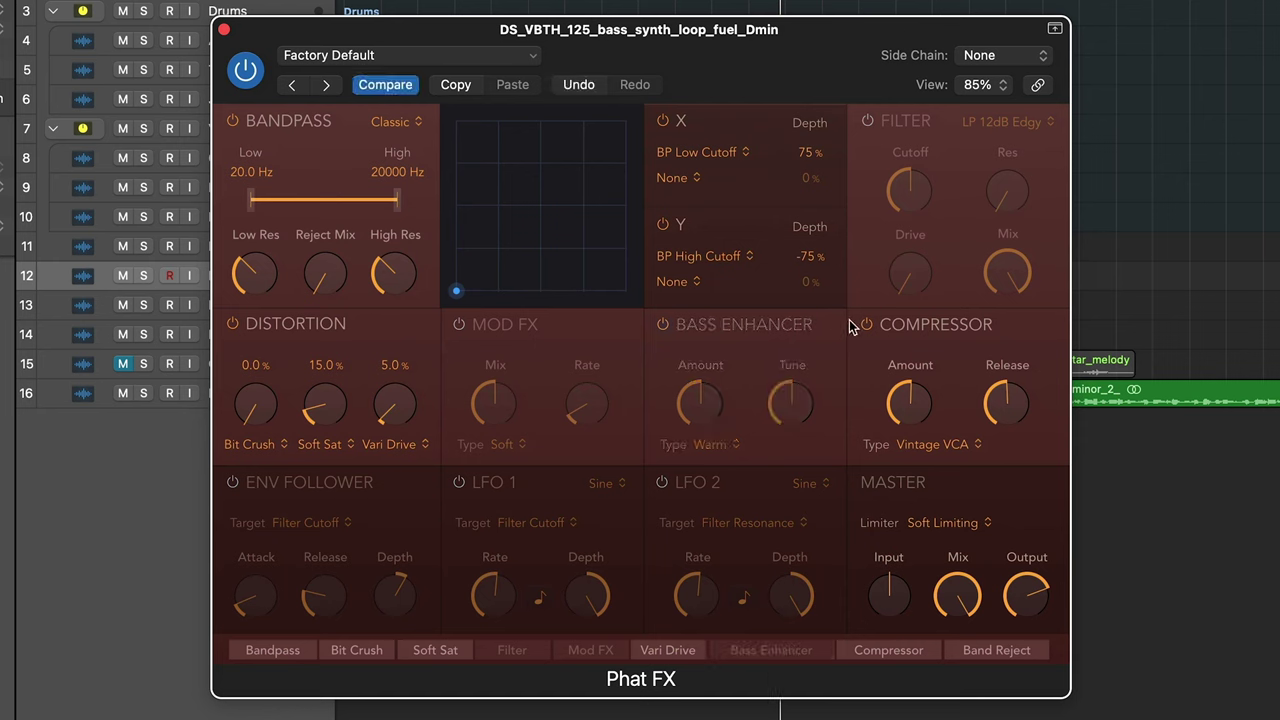
pyautogui.click(866, 325)
pyautogui.click(233, 120)
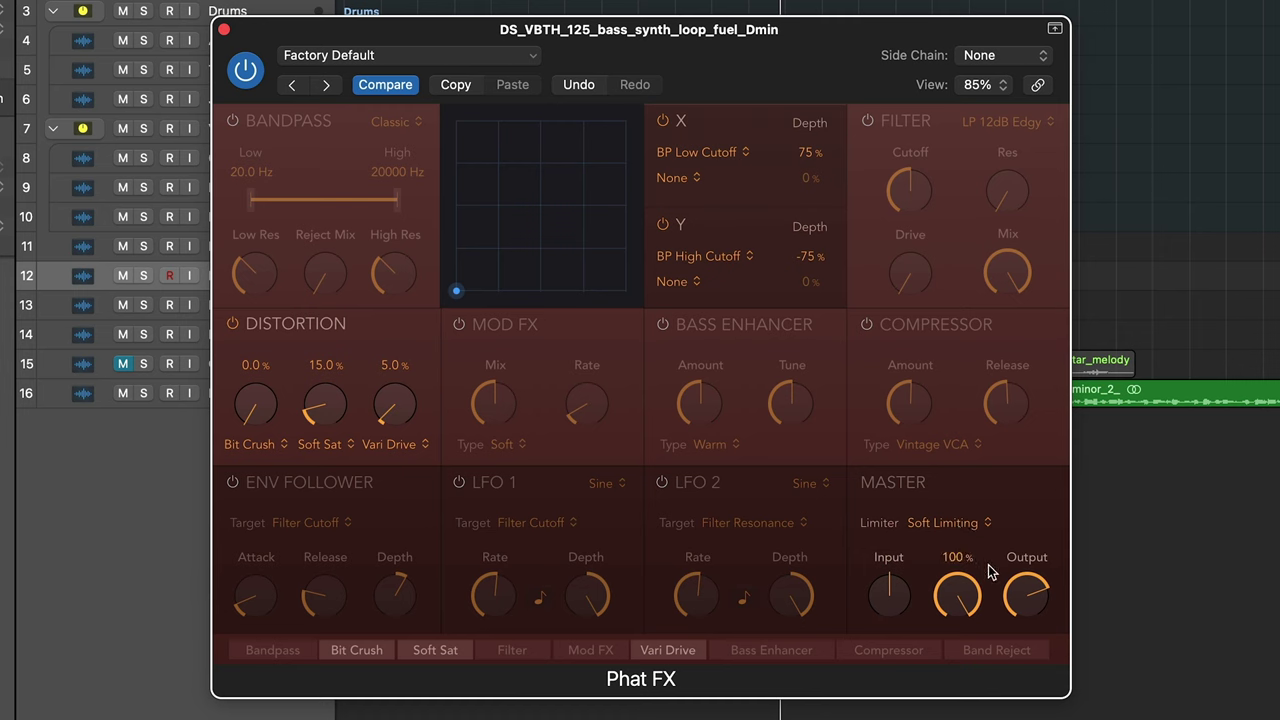
pyautogui.click(947, 522)
pyautogui.click(916, 487)
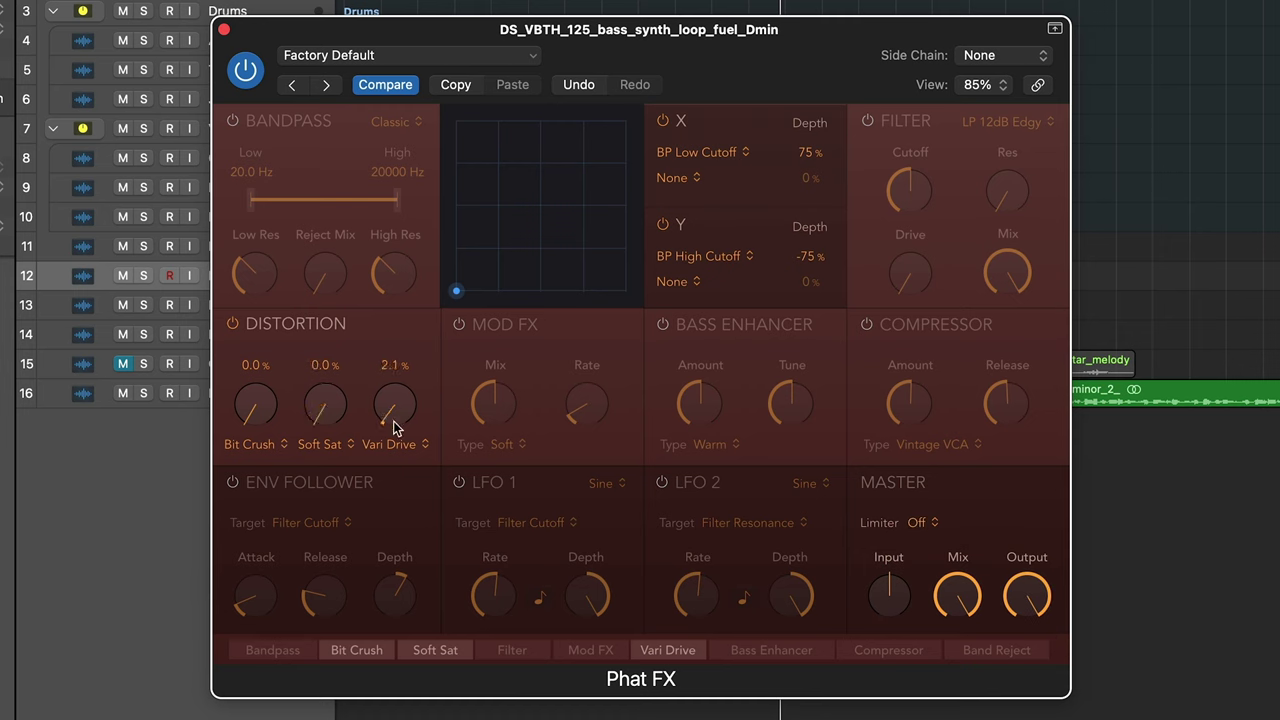
# Set the three distortion slots to Tube, Soft Saturation and Downsampler
pyautogui.click(253, 445)
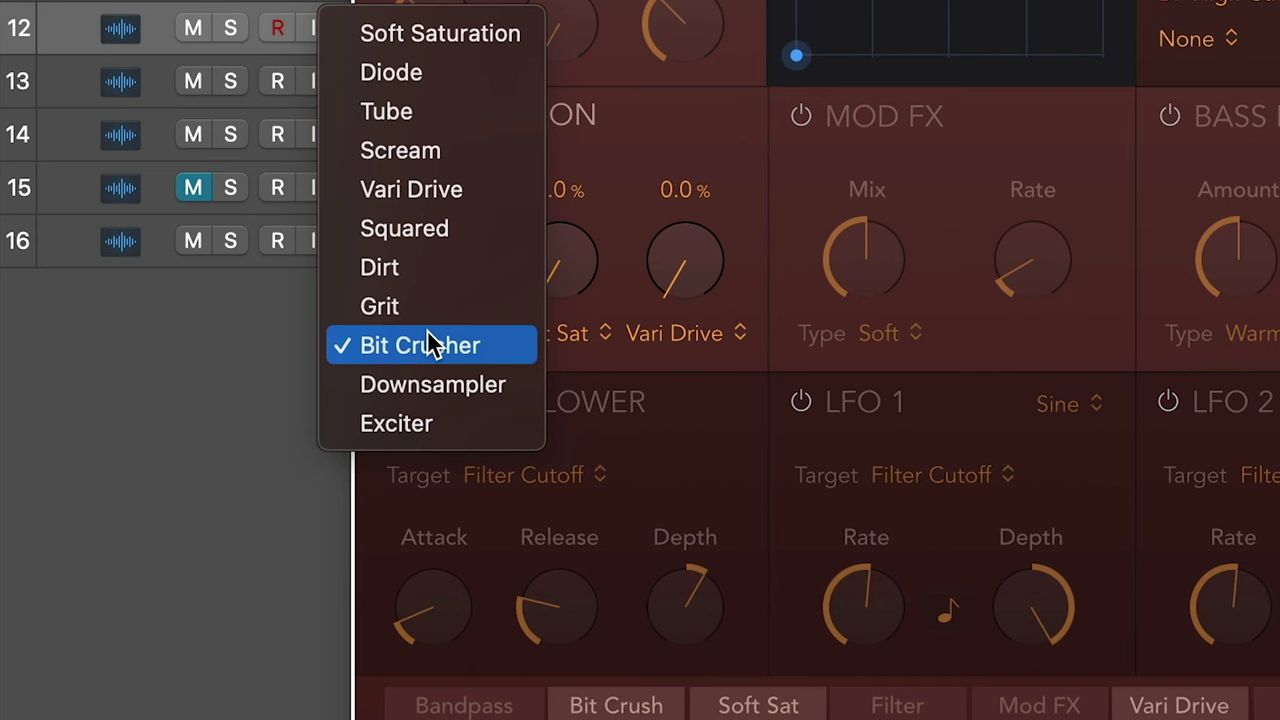
pyautogui.click(429, 113)
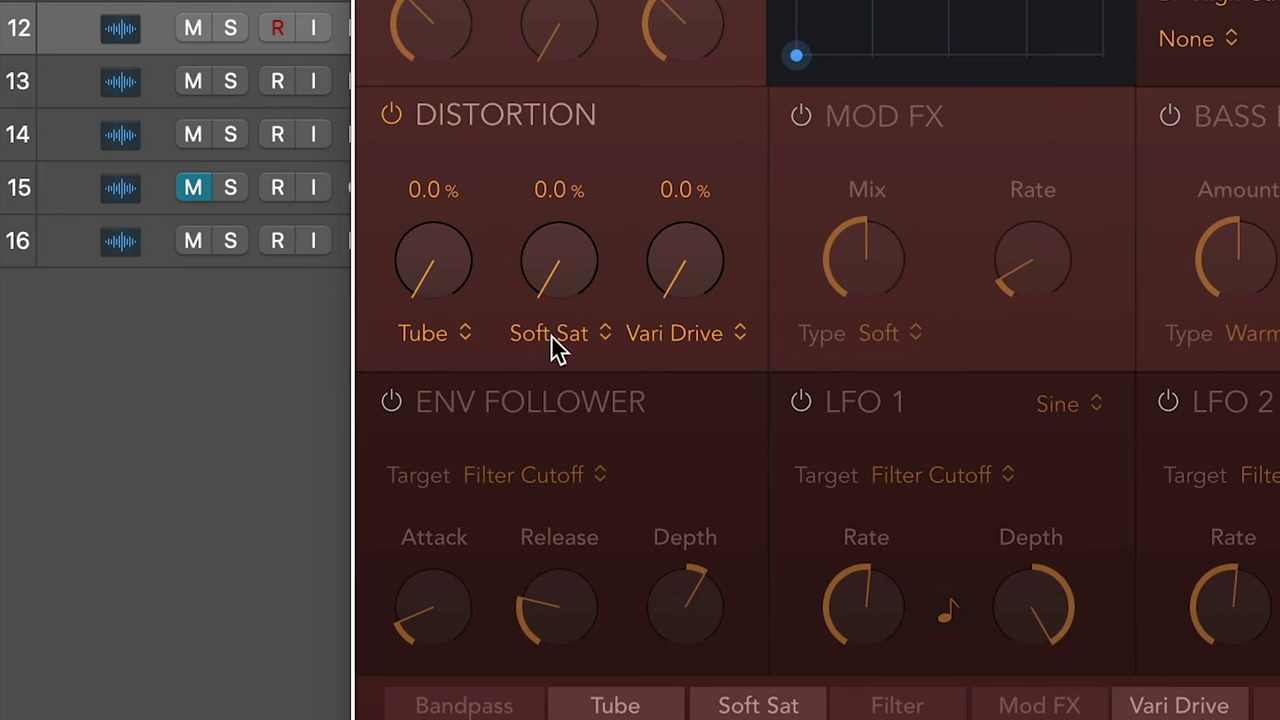
pyautogui.click(552, 337)
pyautogui.click(578, 345)
pyautogui.click(674, 338)
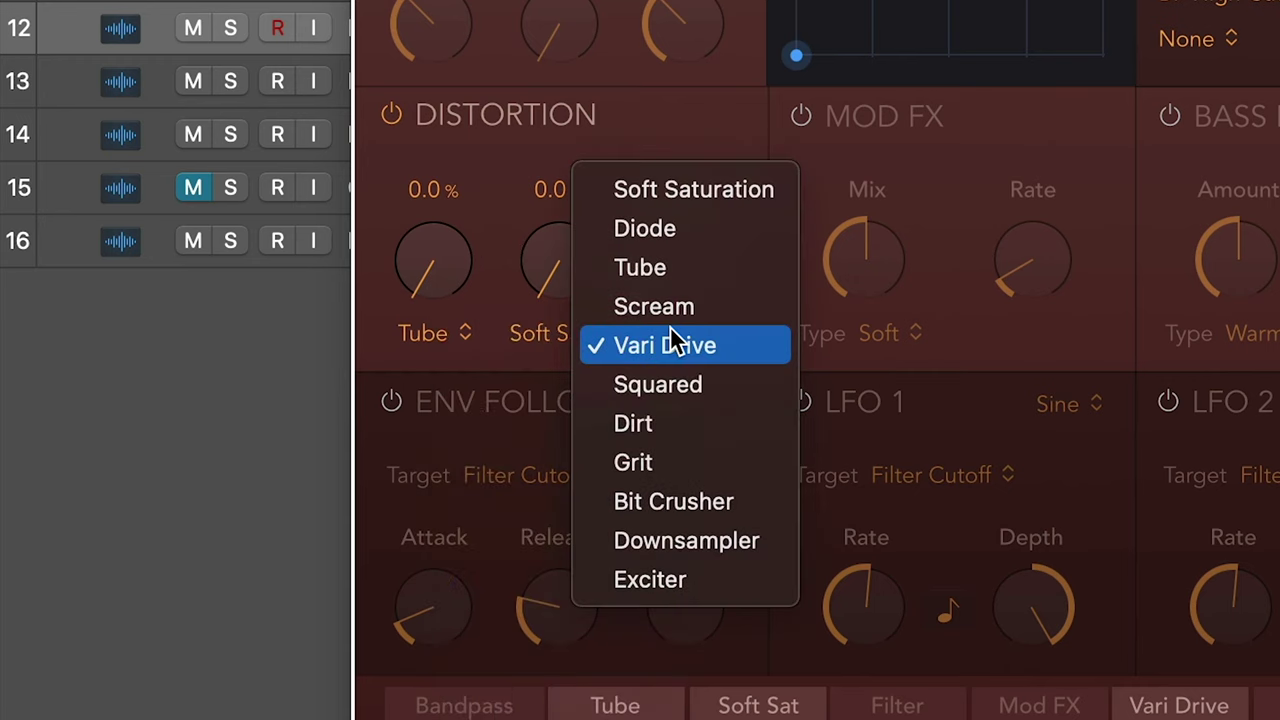
pyautogui.click(662, 541)
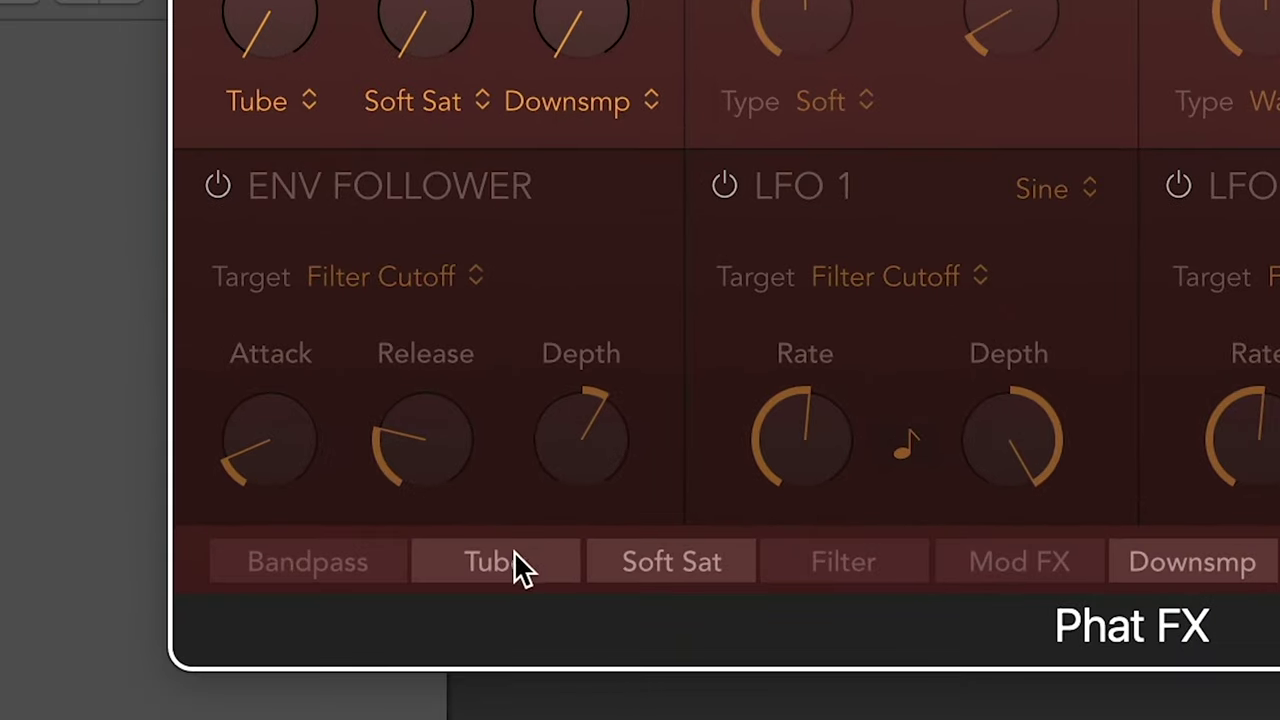
pyautogui.moveTo(514, 562)
pyautogui.mouseDown()
pyautogui.moveTo(700, 553)
pyautogui.moveTo(509, 555)
pyautogui.mouseUp()
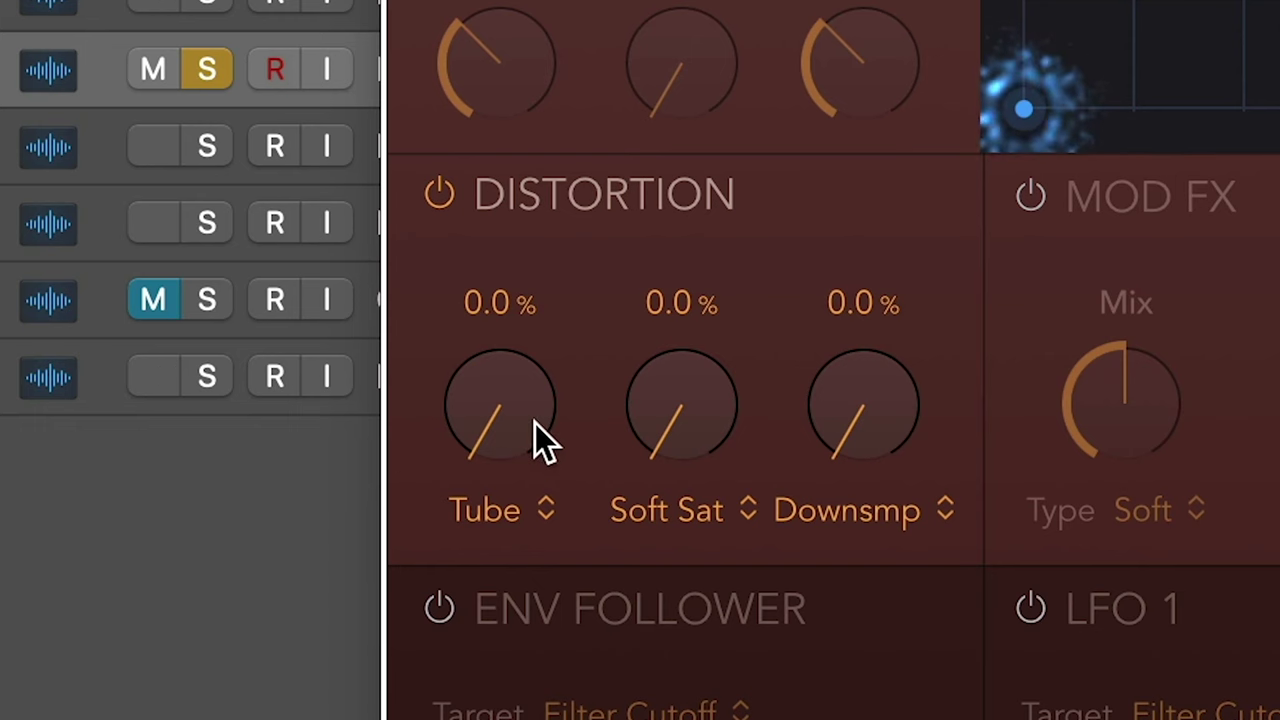
# Set Tube to 10.1%, Soft Sat to 10.9% and Downsampler to 8.4%, A/B-ing the distortion section
pyautogui.moveTo(534, 443); pyautogui.dragTo(560, 351)
pyautogui.moveTo(645, 366); pyautogui.dragTo(647, 338)
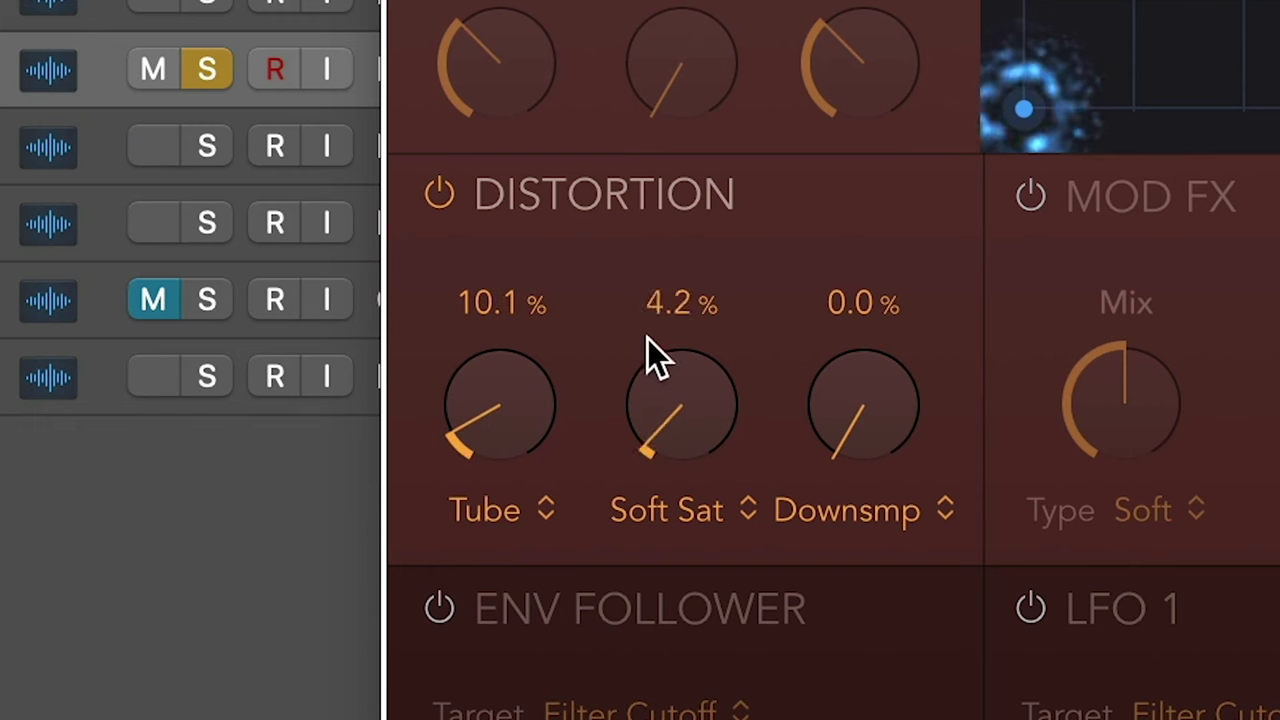
pyautogui.click(430, 200)
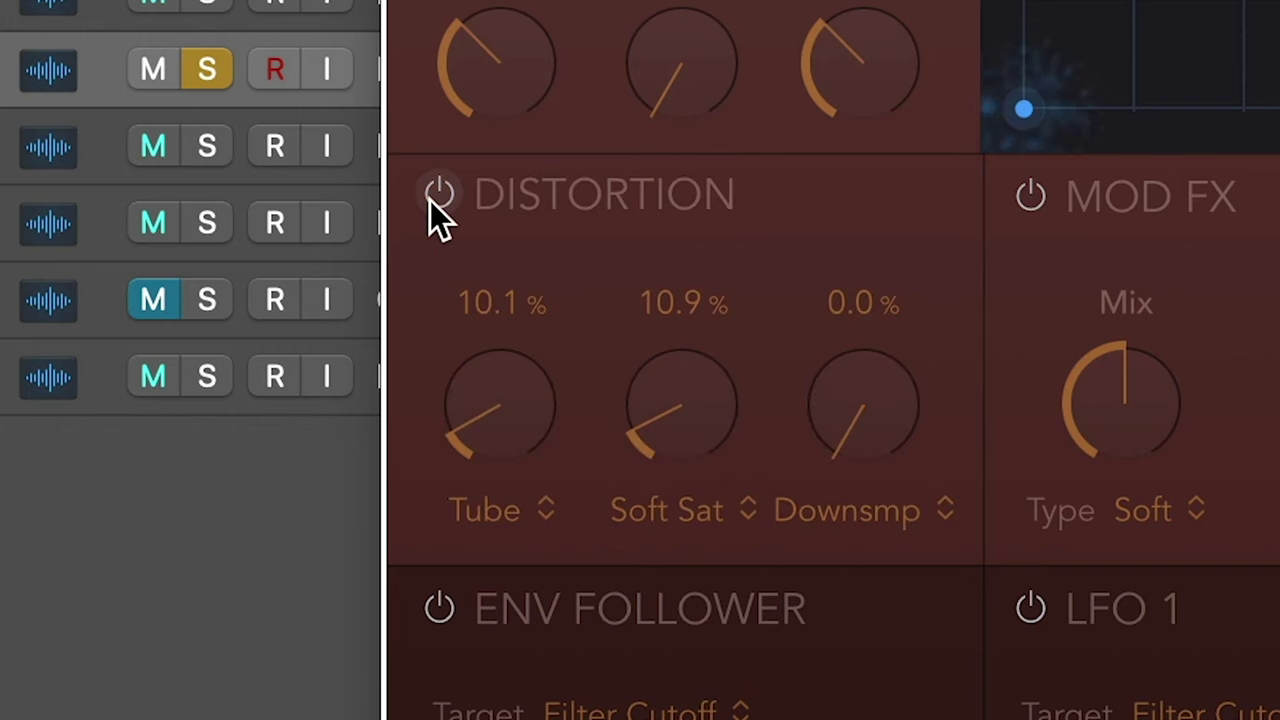
pyautogui.click(432, 198)
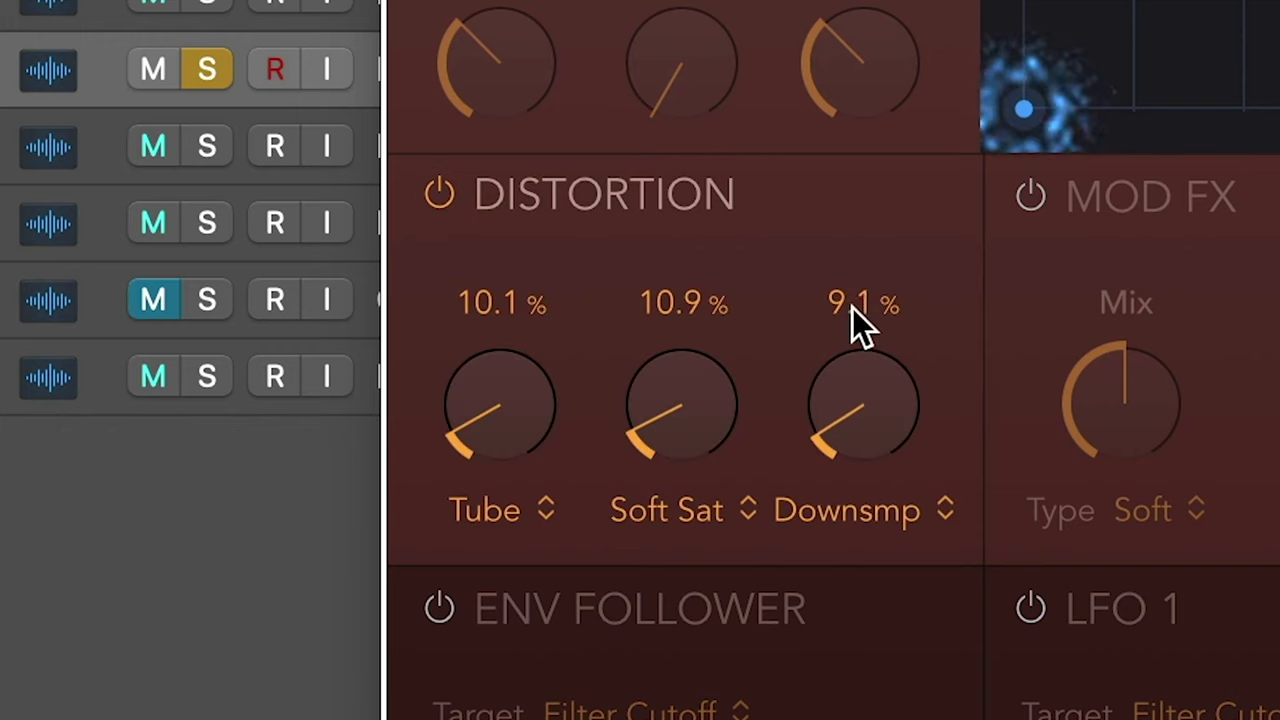
pyautogui.moveTo(852, 308); pyautogui.dragTo(850, 315)
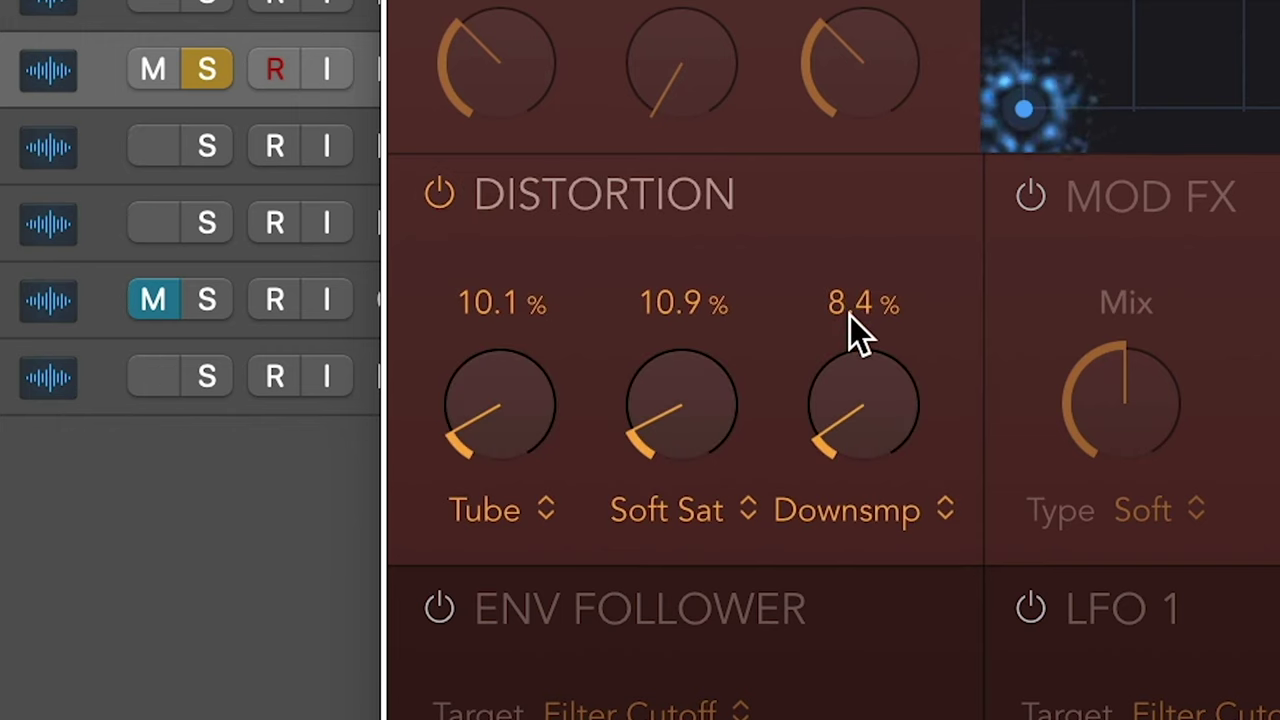
pyautogui.click(458, 190)
pyautogui.click(440, 193)
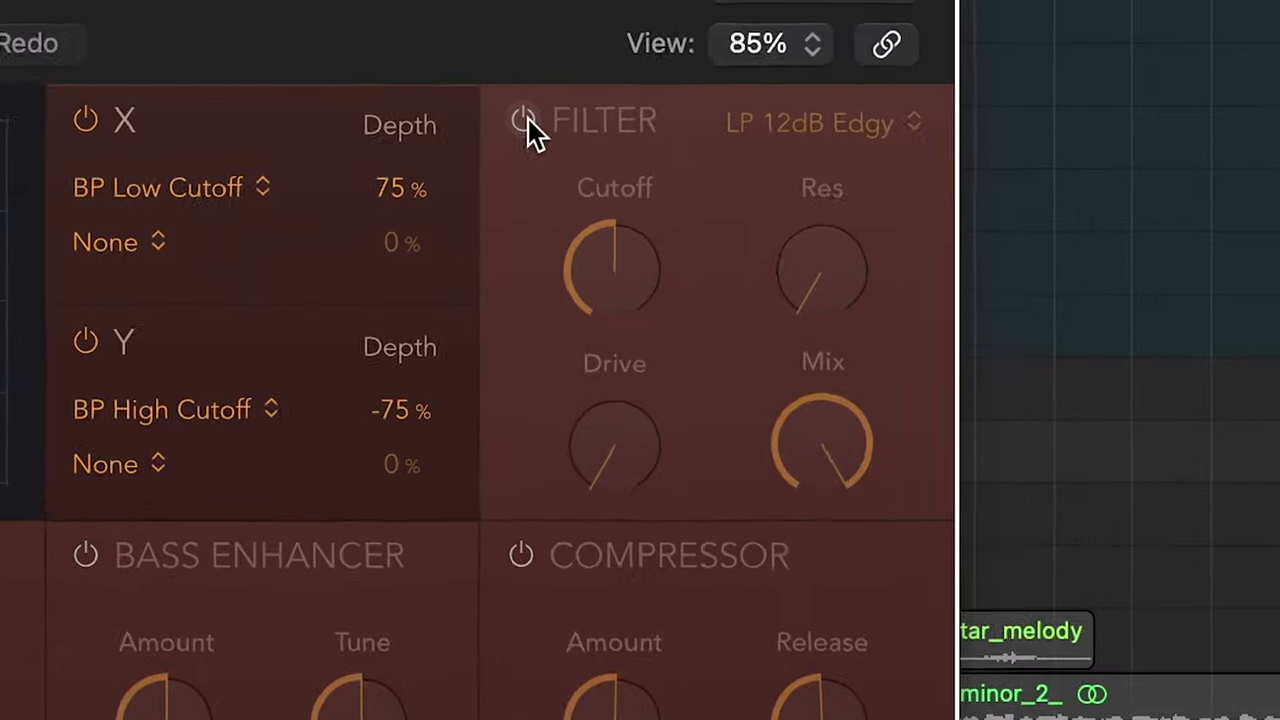
# Raise the filter cutoff to ~881 Hz, enable Bass Enhancer at ~26%, then bypass Phat FX to compare
pyautogui.moveTo(885, 190)
pyautogui.moveTo(539, 243); pyautogui.dragTo(460, 229)
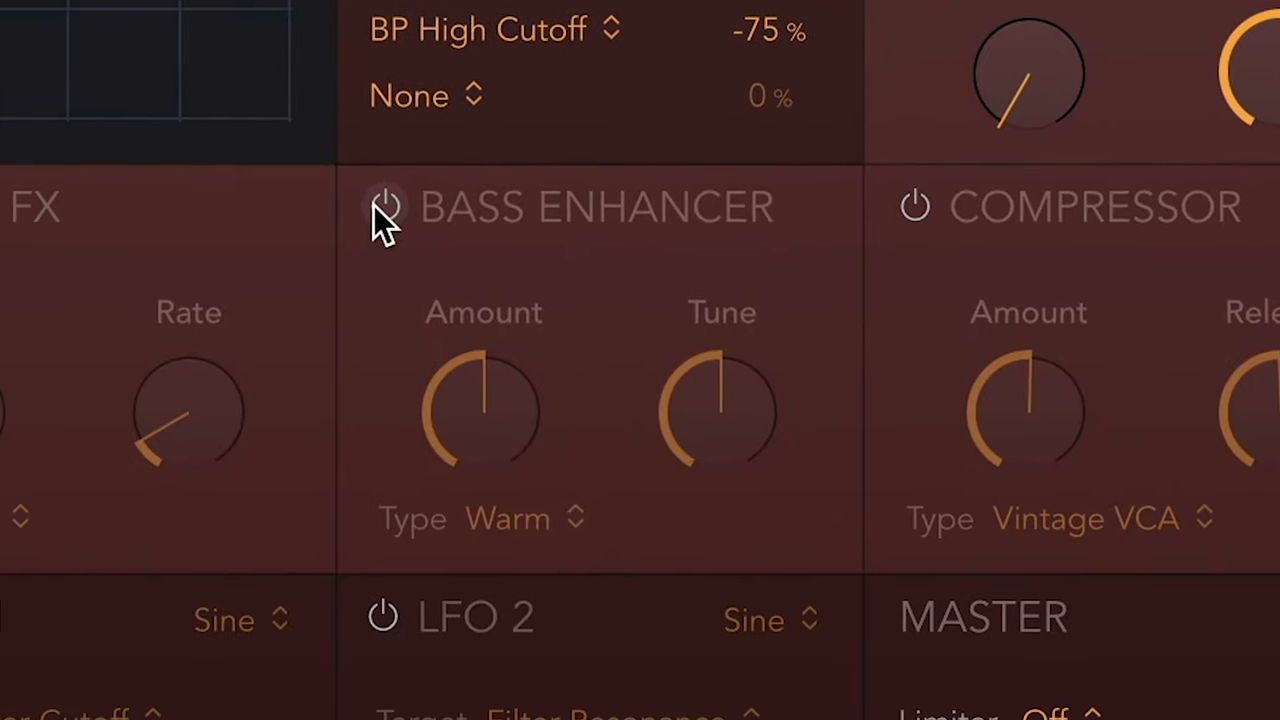
pyautogui.click(375, 207)
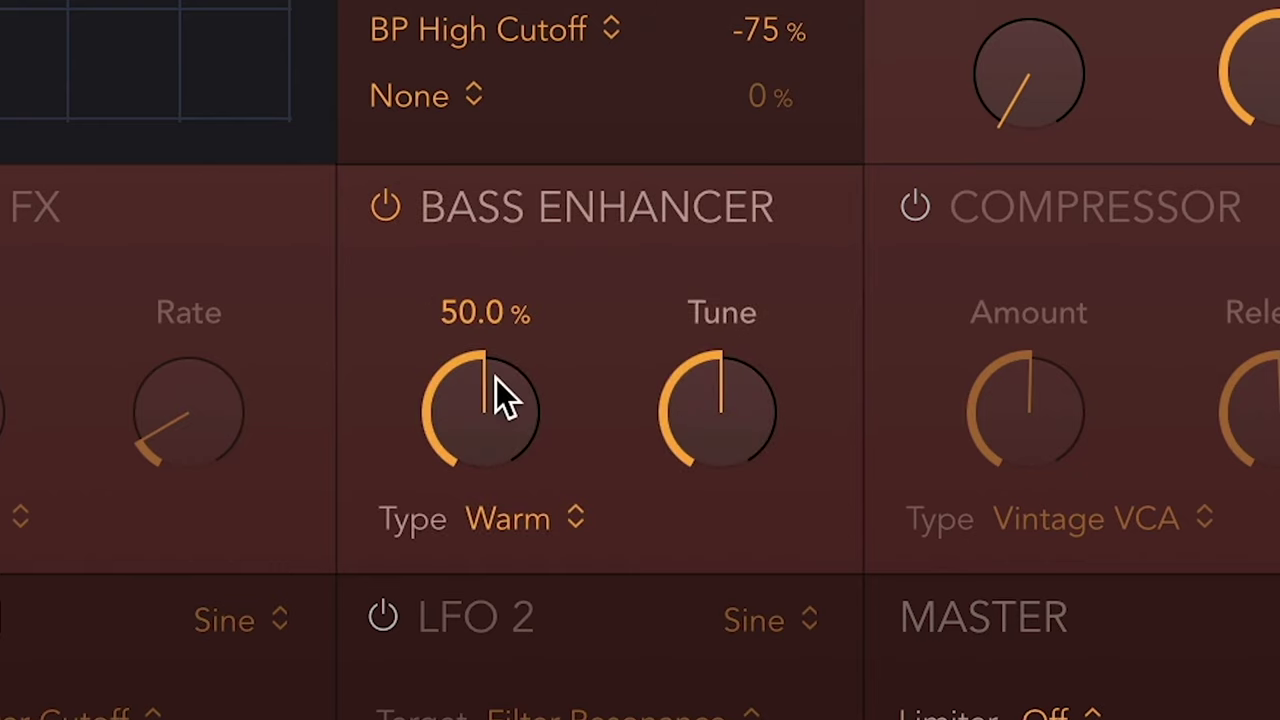
pyautogui.moveTo(496, 562); pyautogui.dragTo(496, 574)
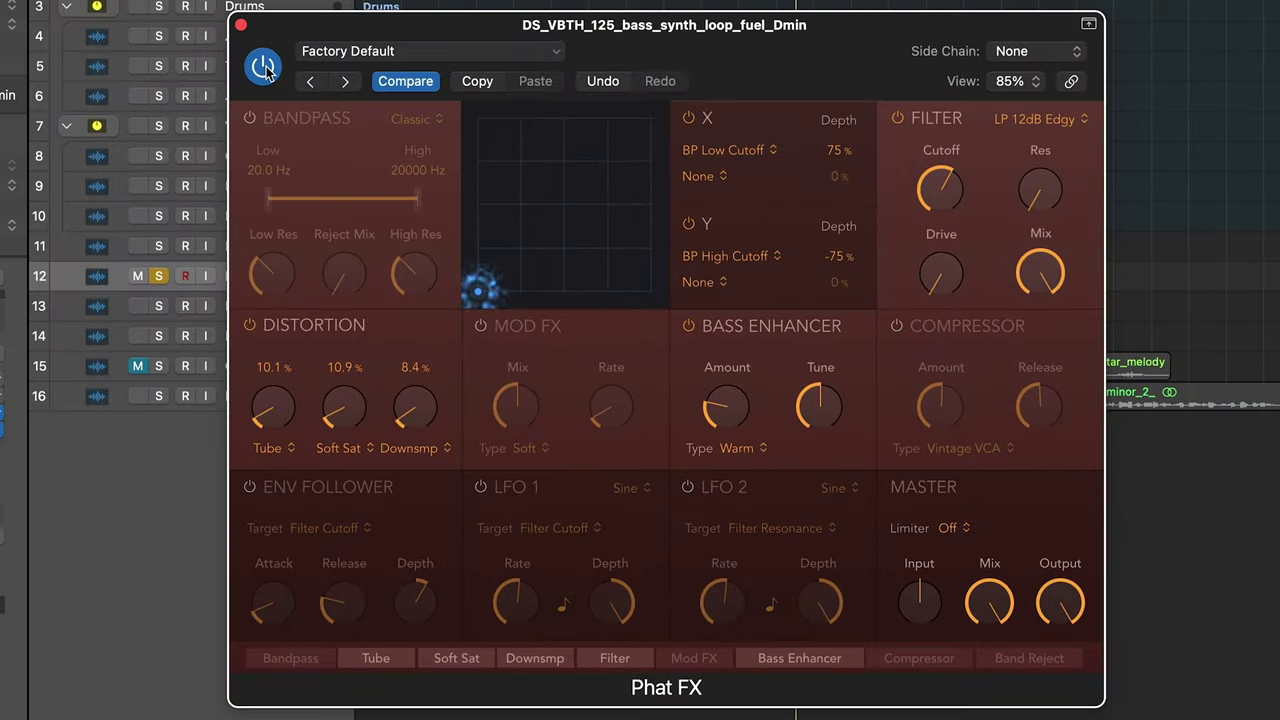
pyautogui.click(264, 67)
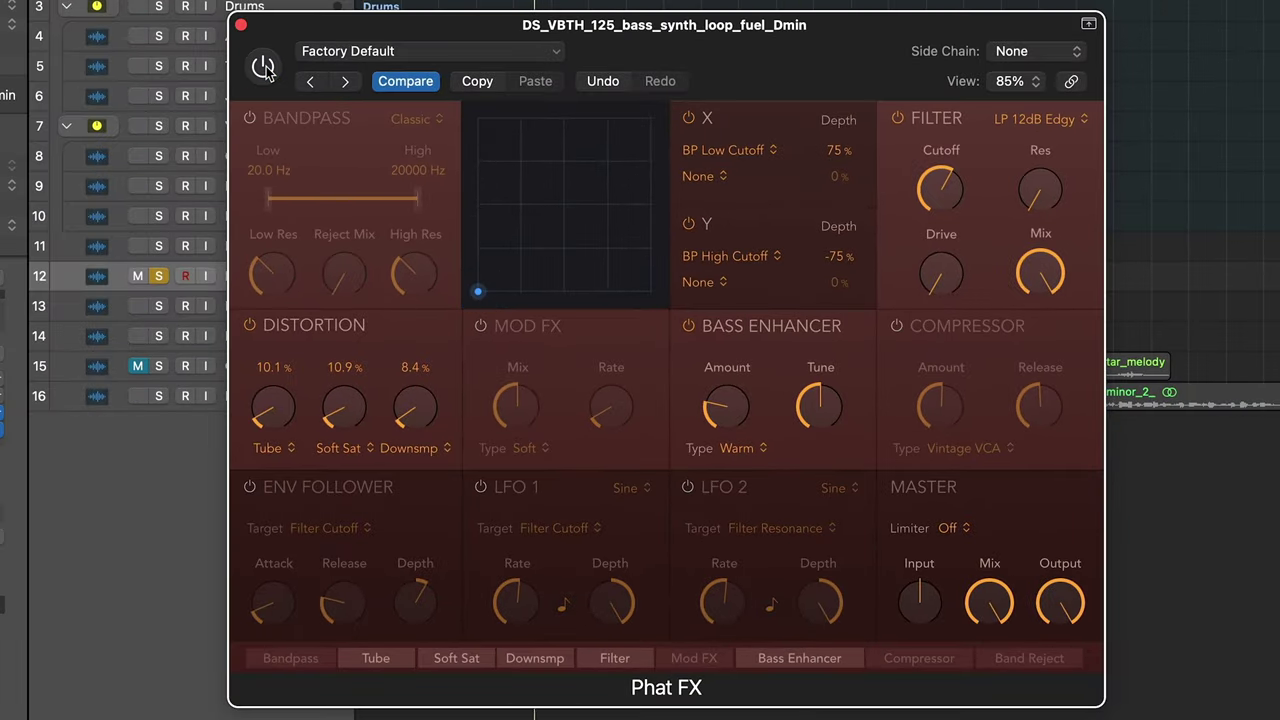